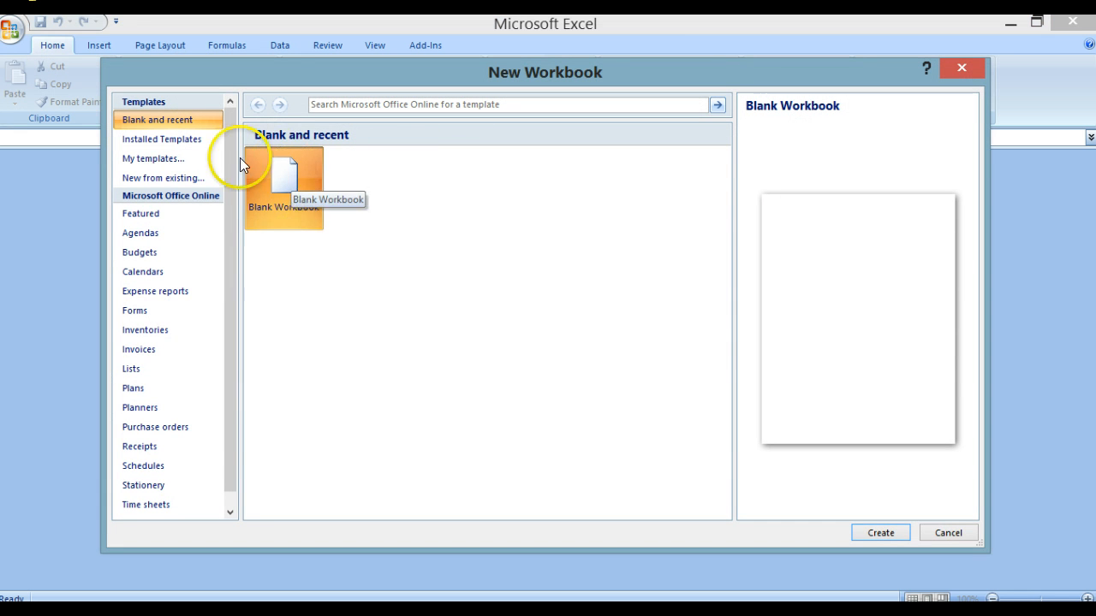
# Create a blank workbook and enter the formula =3*9-4 in cell B2
pyautogui.click(882, 533)
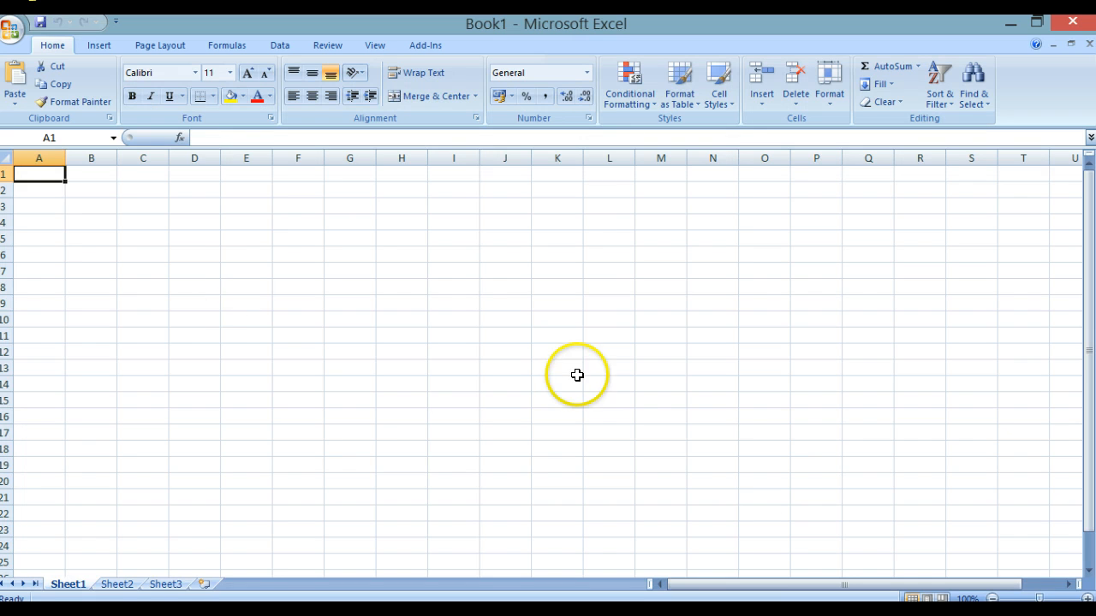
pyautogui.click(89, 190)
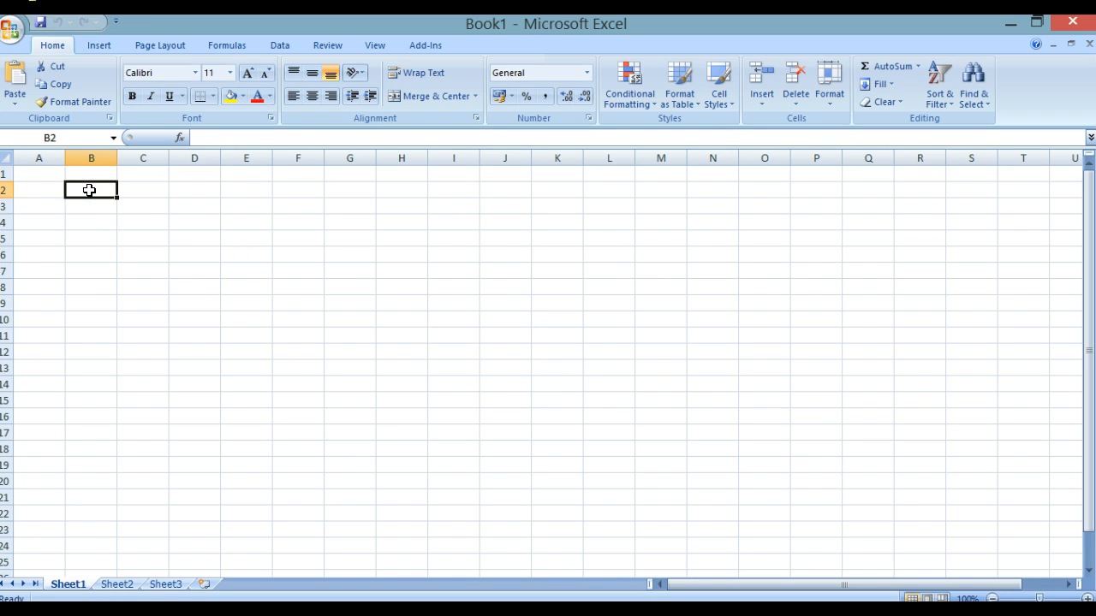
pyautogui.write('=')
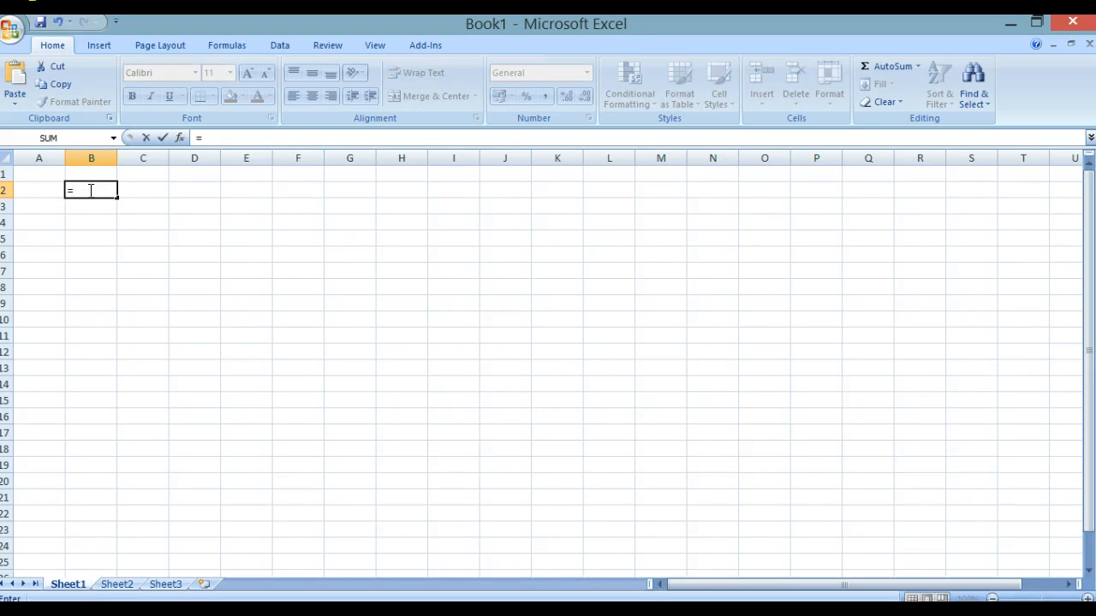
pyautogui.write('3*9-4')
pyautogui.press('Return')
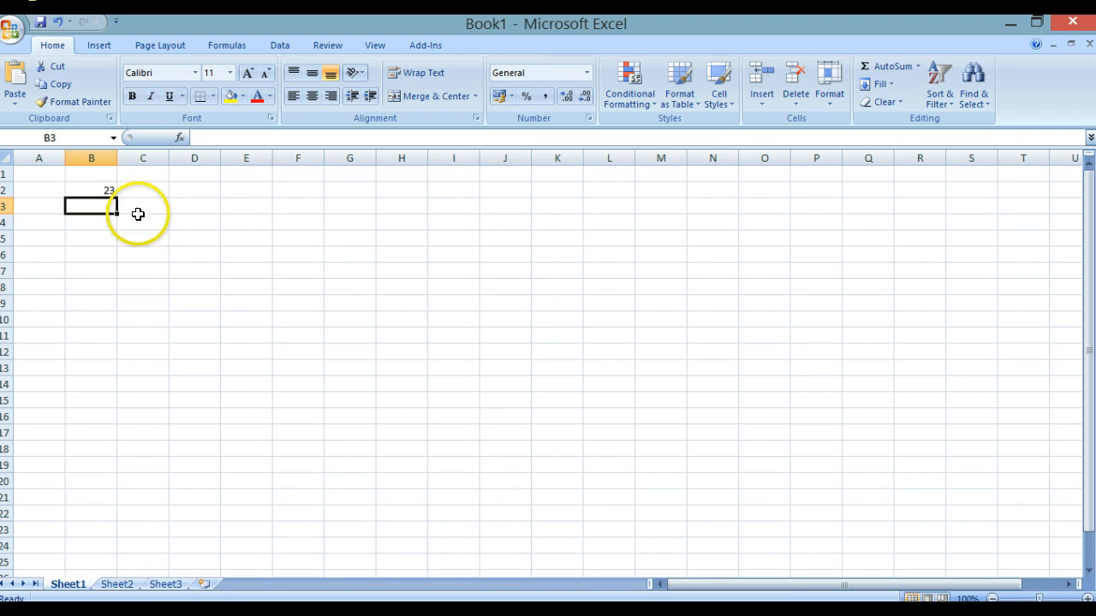
# Inspect the formula stored behind the result in cell B2
pyautogui.click(91, 190)
pyautogui.rightClick(91, 190)
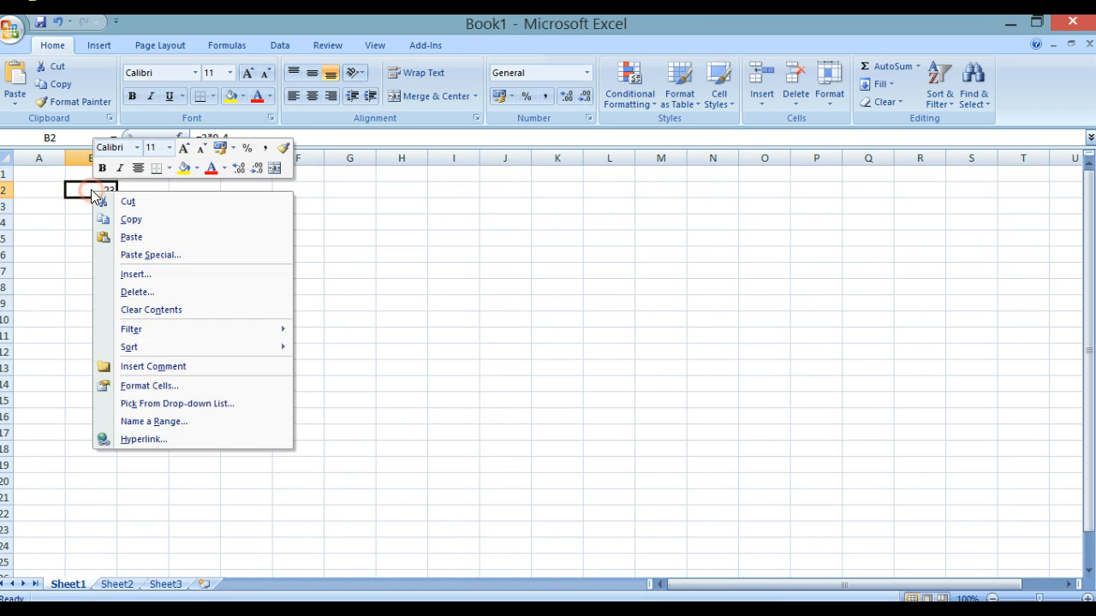
pyautogui.click(309, 138)
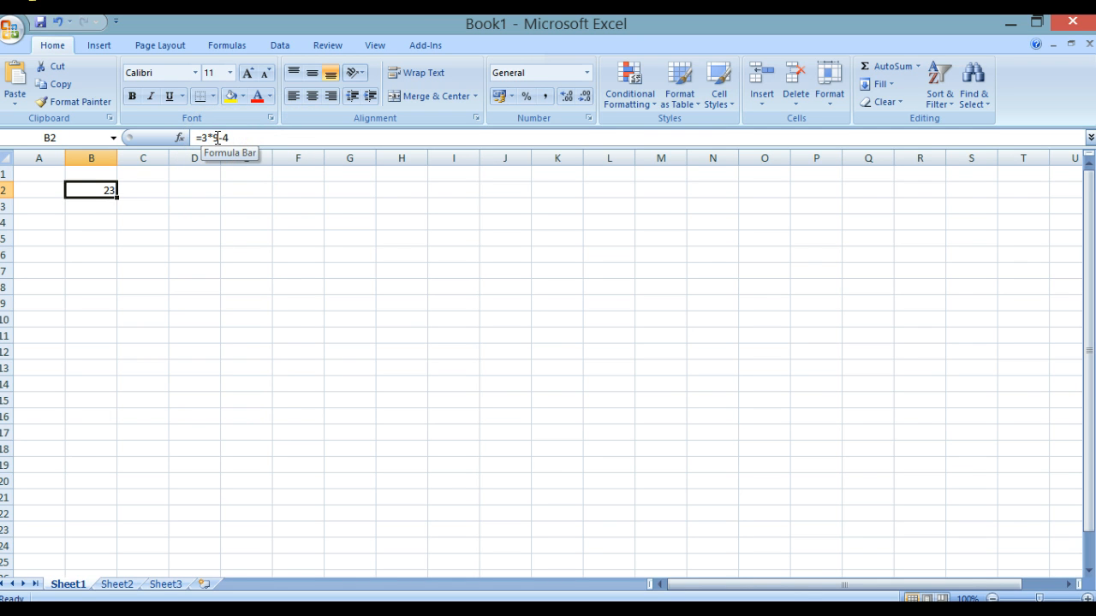
pyautogui.click(220, 138)
# Enter the formula =(3*9)-4 in cell B4, with the multiplication in brackets
pyautogui.click(90, 222)
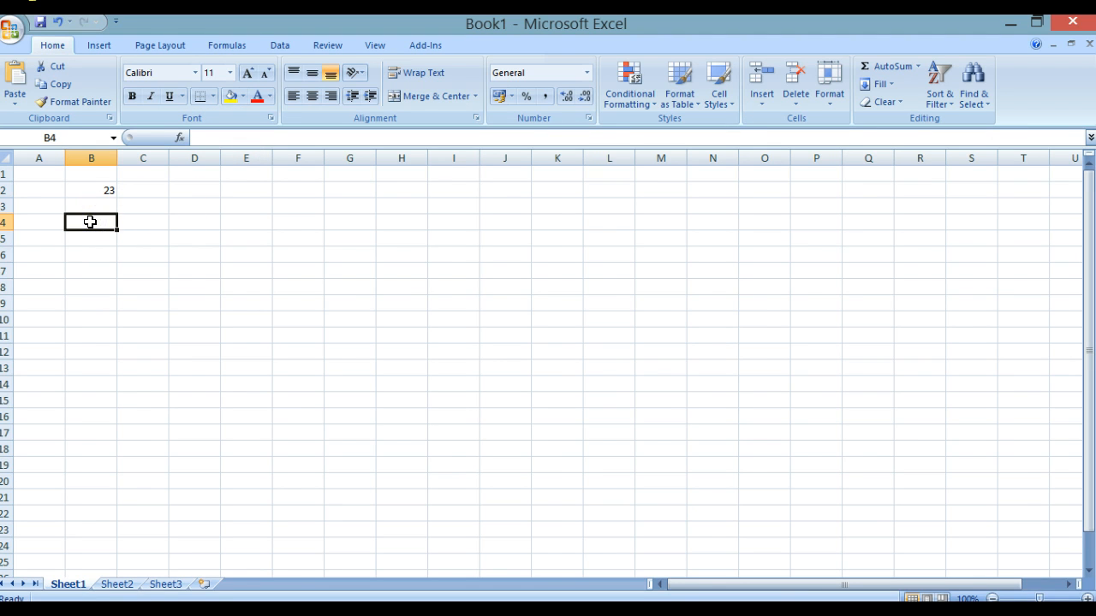
pyautogui.write('=')
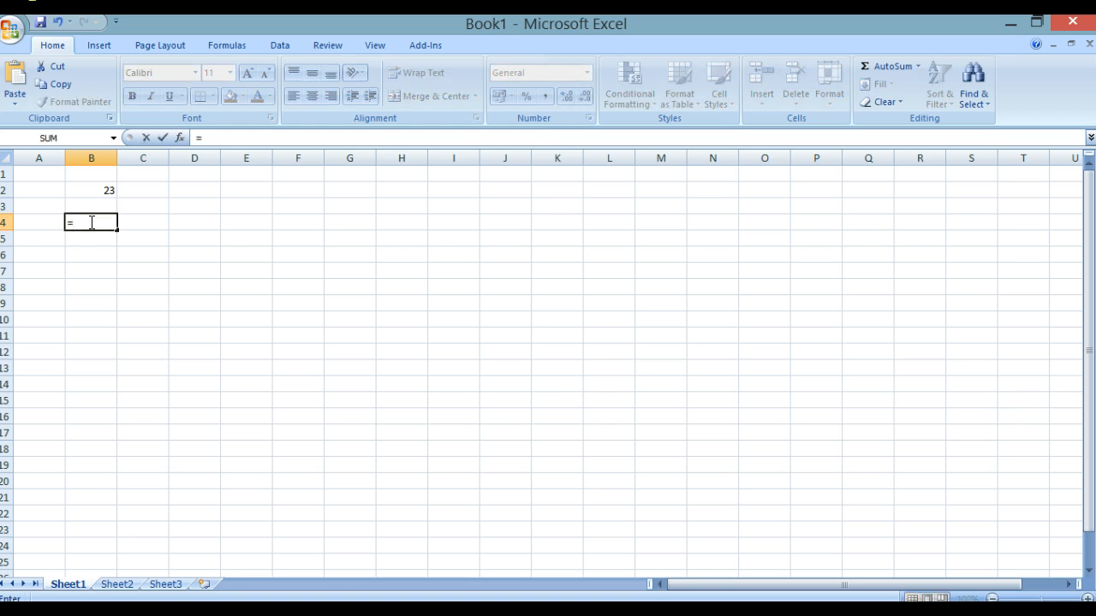
pyautogui.write('(3*9)-4')
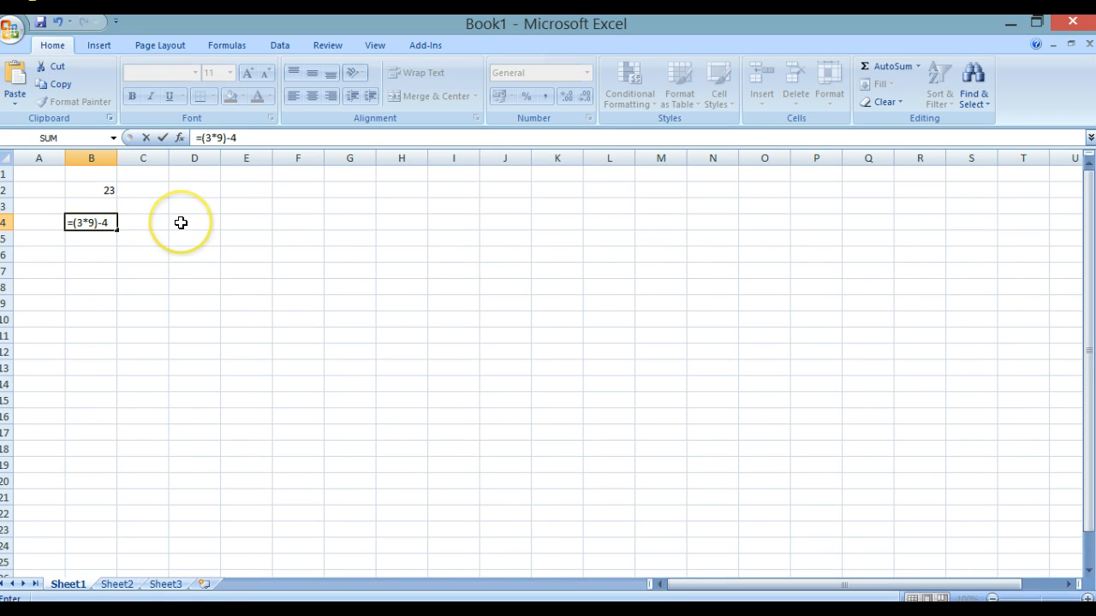
pyautogui.press('Return')
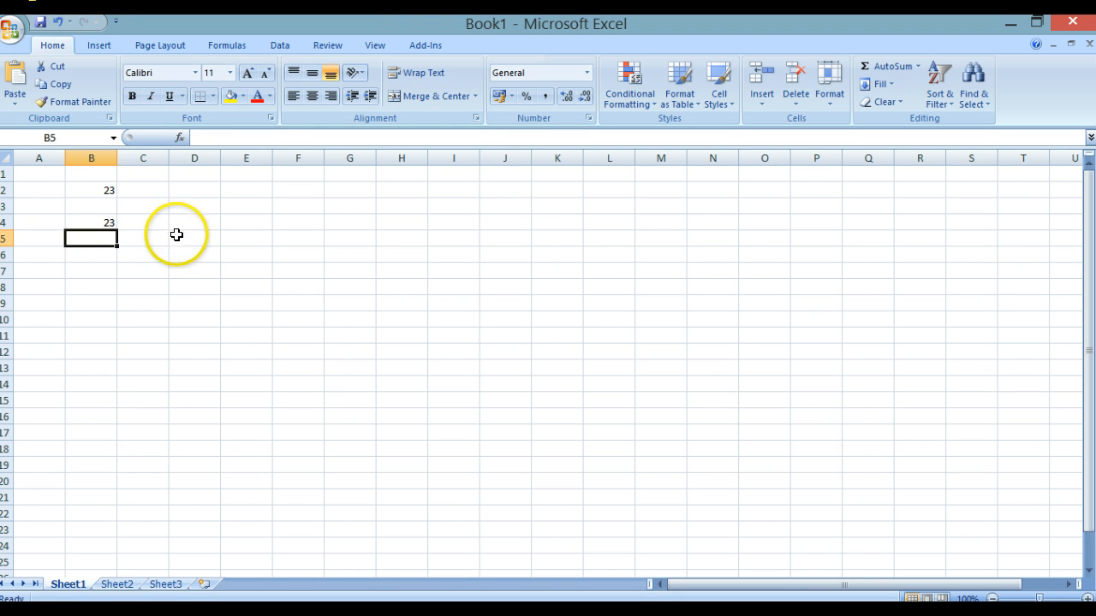
# Enter the formula =3*(9-4) in cell B7, with the subtraction in brackets
pyautogui.click(105, 271)
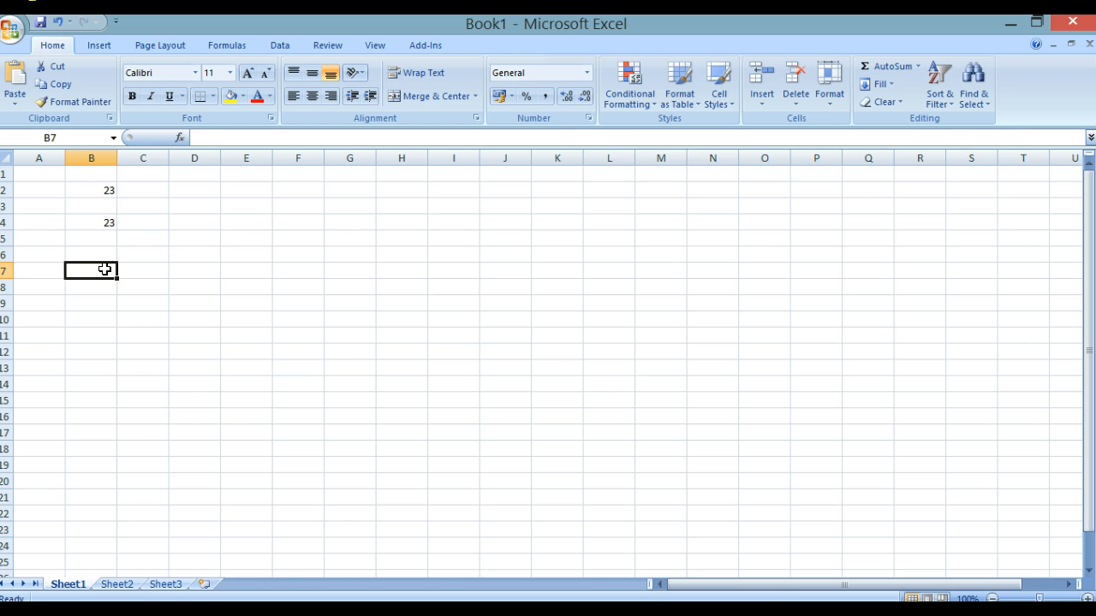
pyautogui.write('=')
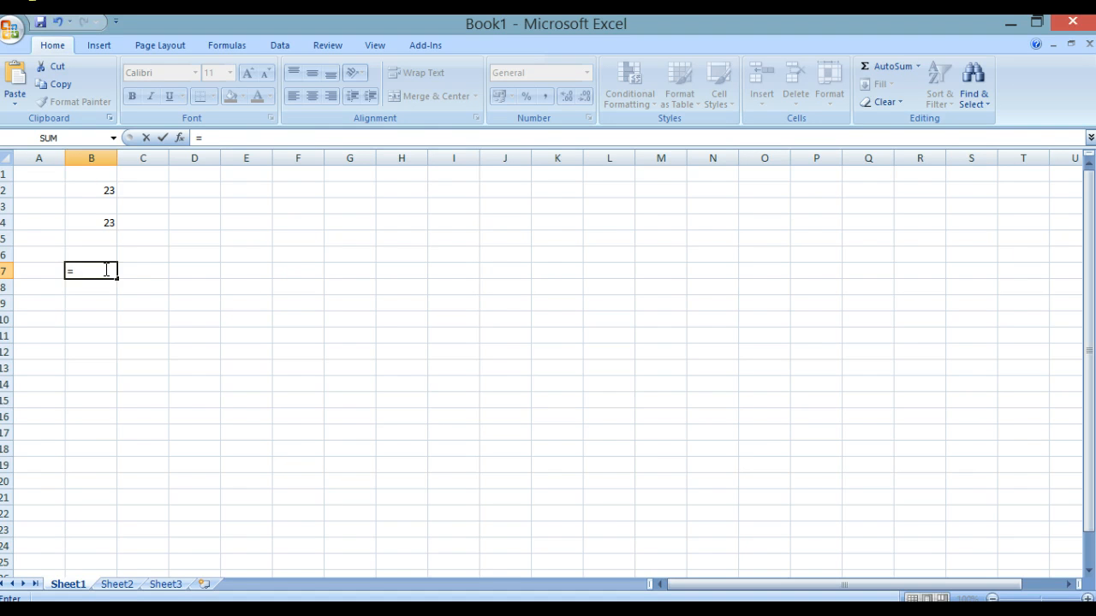
pyautogui.write('3*(9-4)')
pyautogui.press('Return')
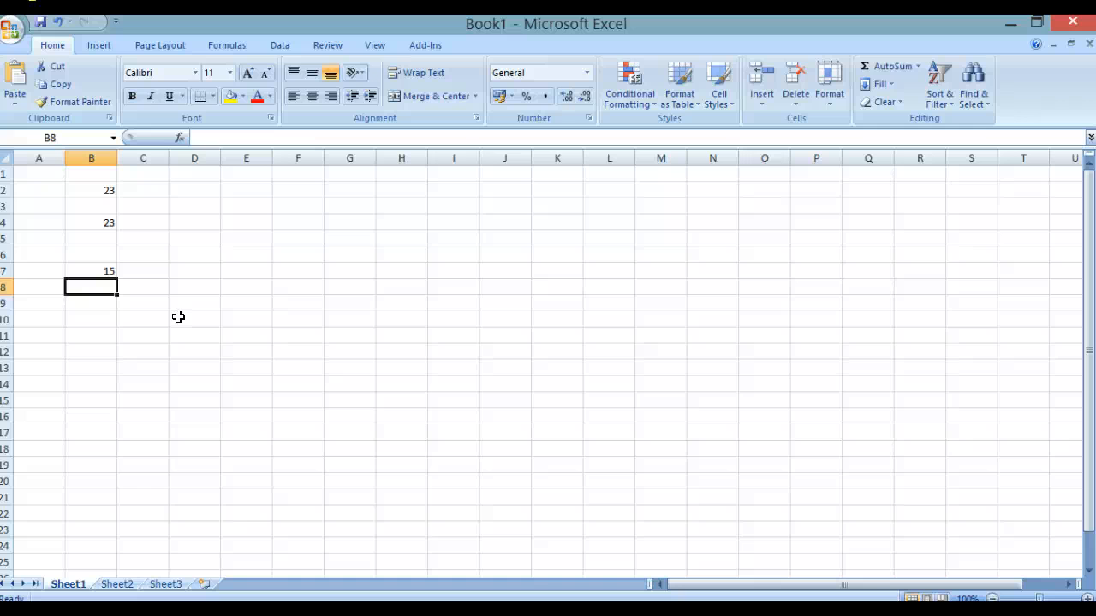
# Close the Book1 workbook without saving its changes
pyautogui.press('alt')
pyautogui.press('p')
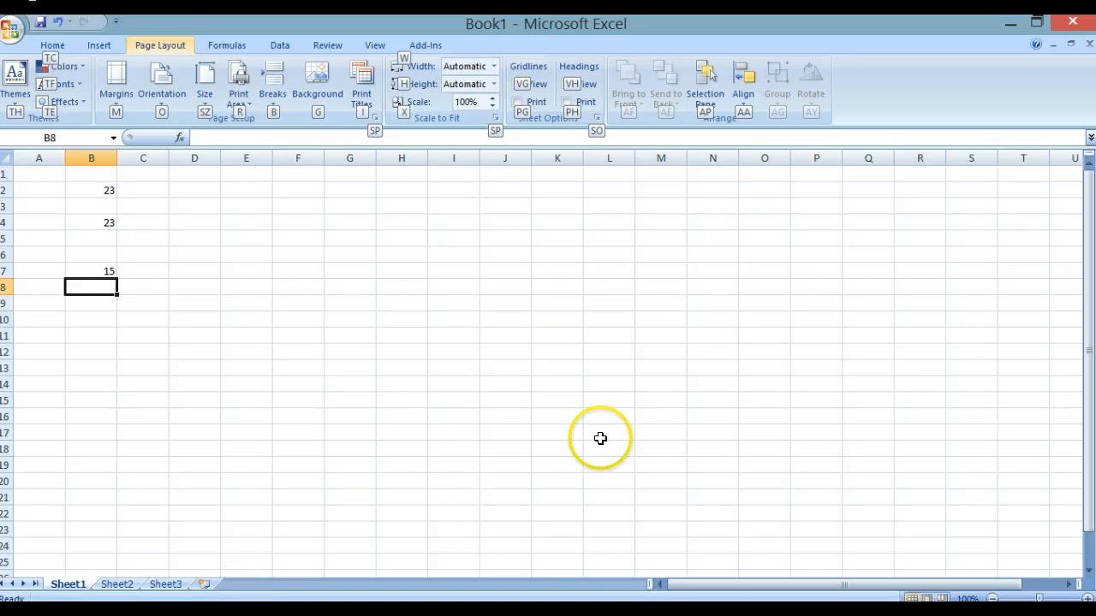
pyautogui.click(1090, 47)
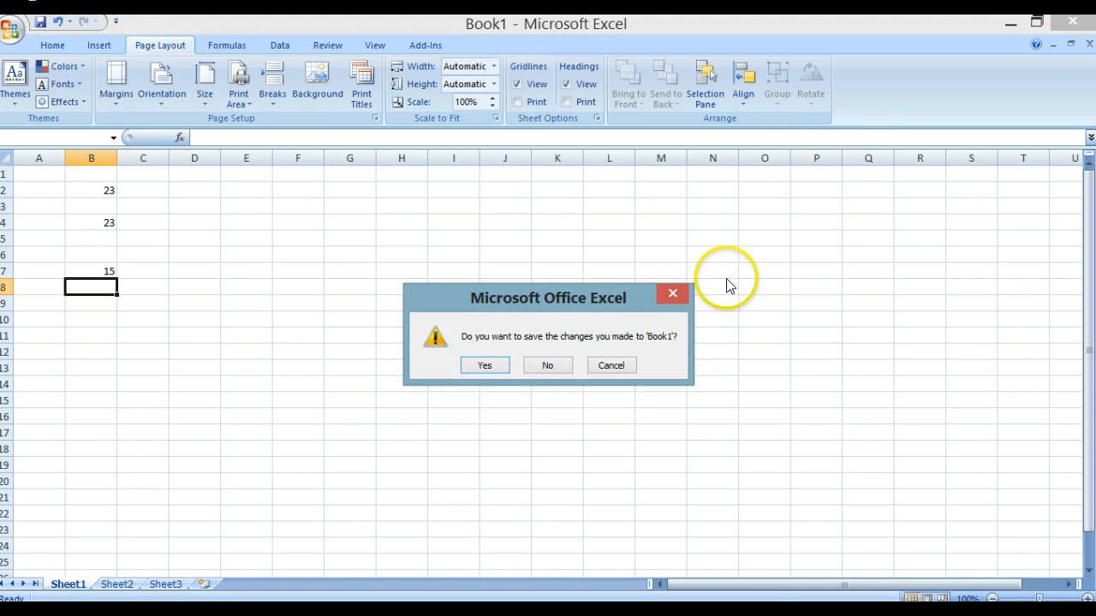
pyautogui.click(551, 365)
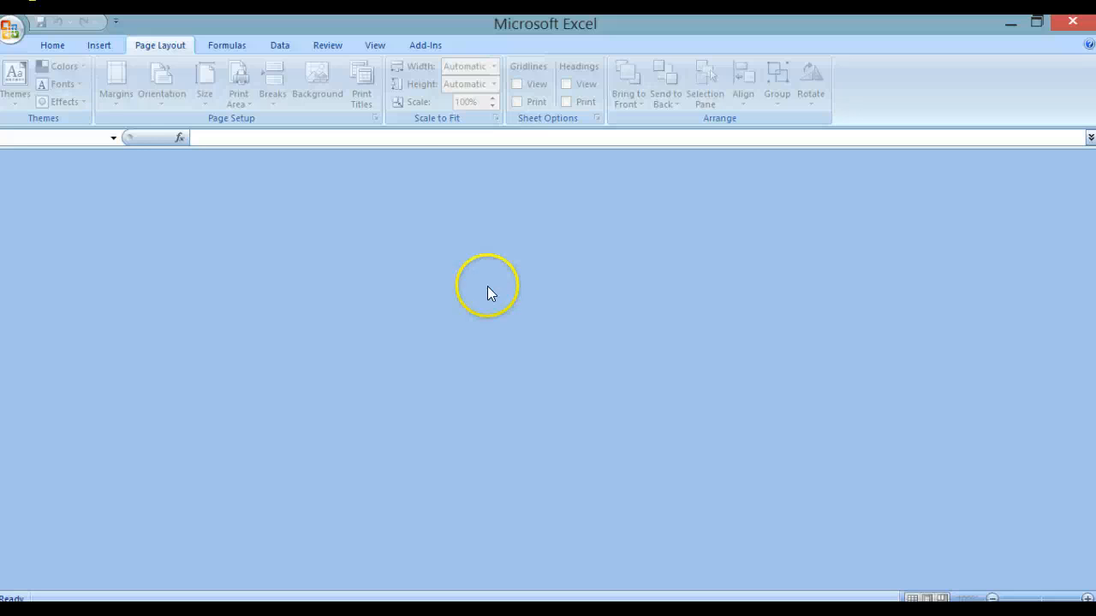
# Open the Sum Function workbook from the L1 Spreadsheets folder
pyautogui.click(12, 32)
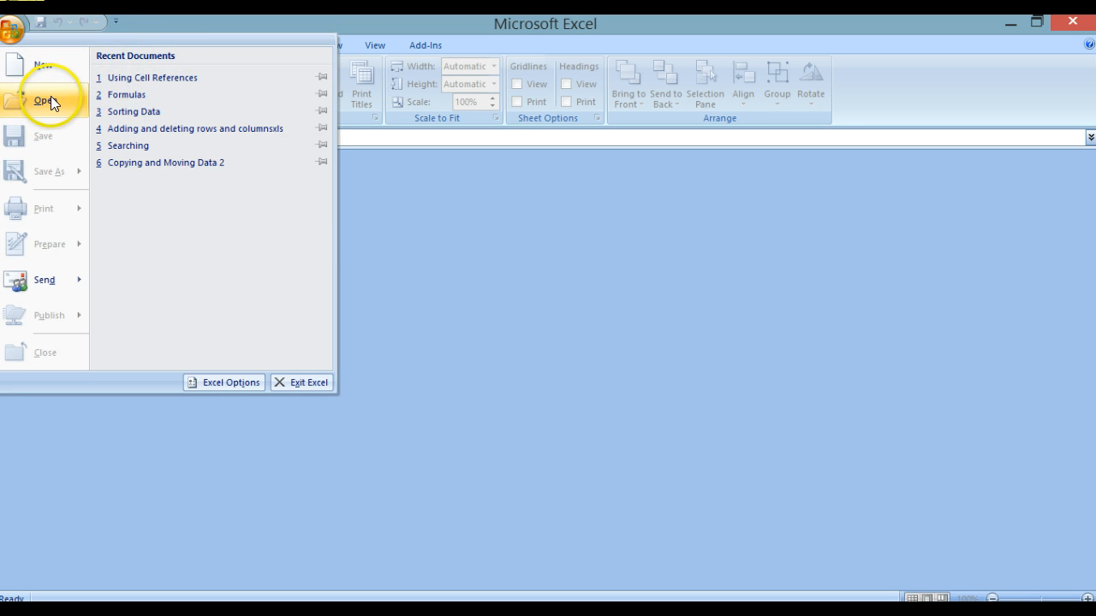
pyautogui.click(47, 101)
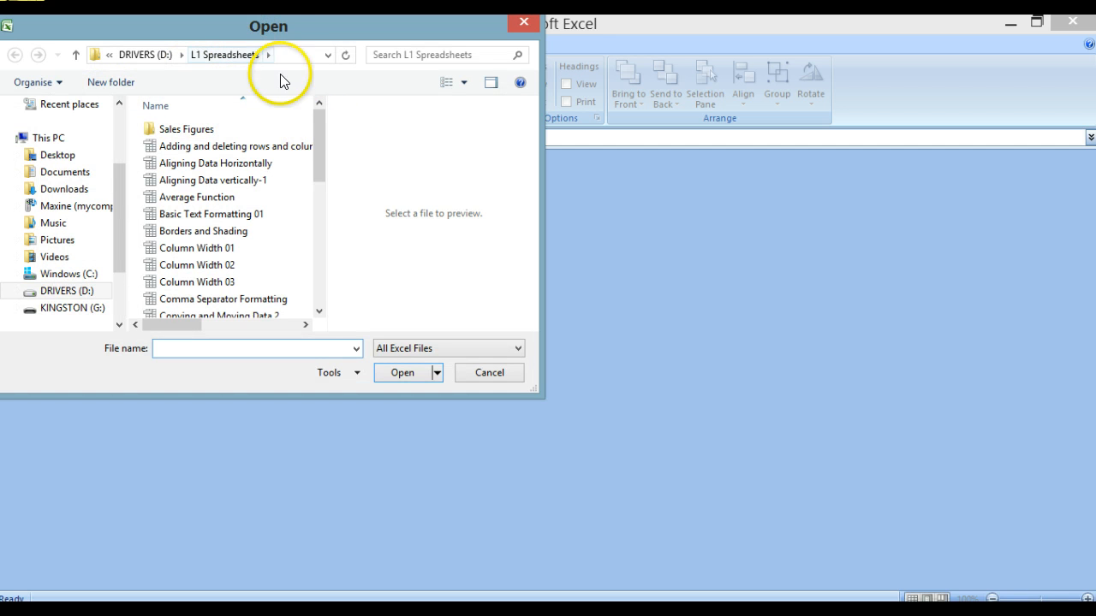
pyautogui.click(316, 139)
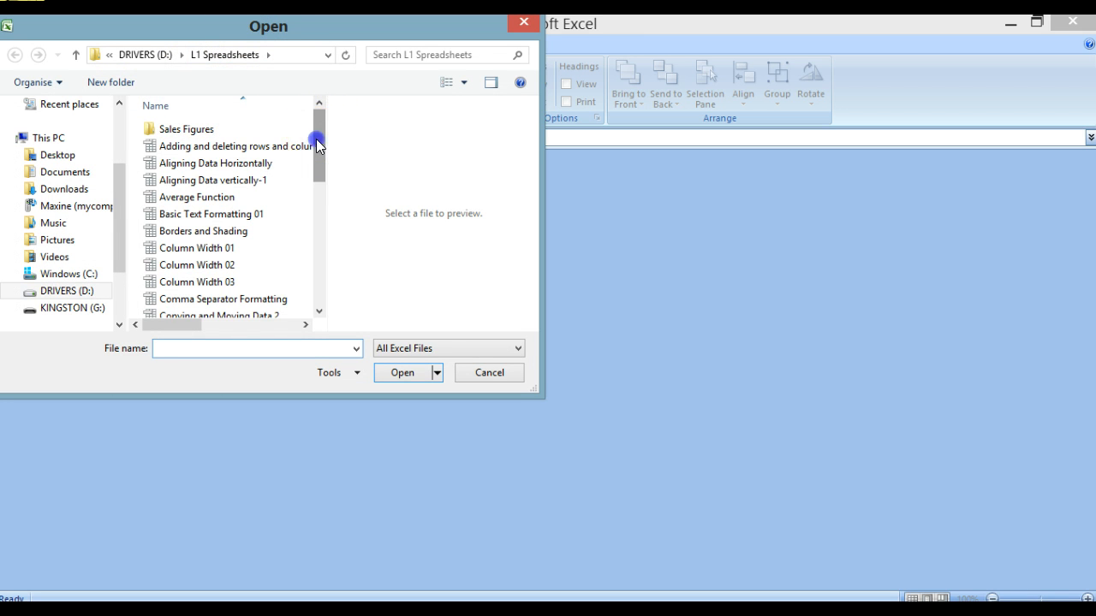
pyautogui.moveTo(316, 139); pyautogui.dragTo(321, 255)
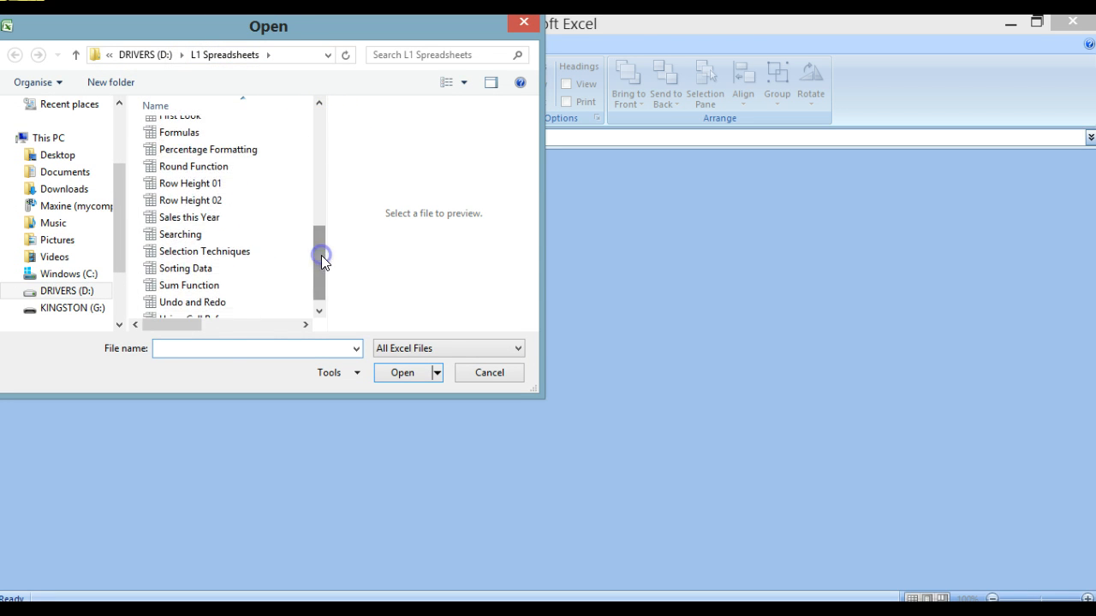
pyautogui.click(188, 287)
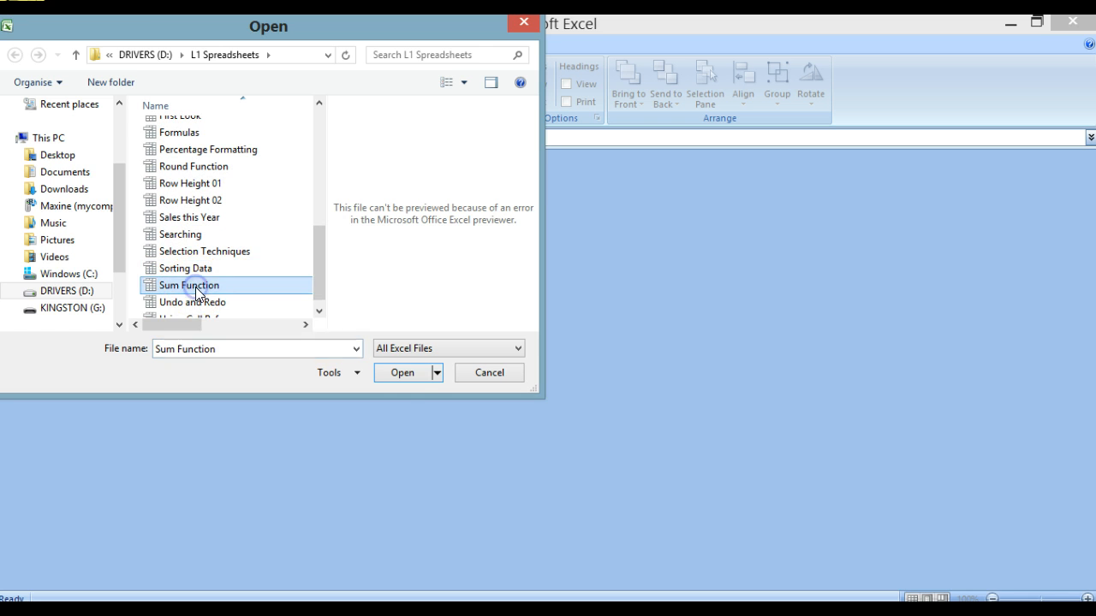
pyautogui.click(410, 370)
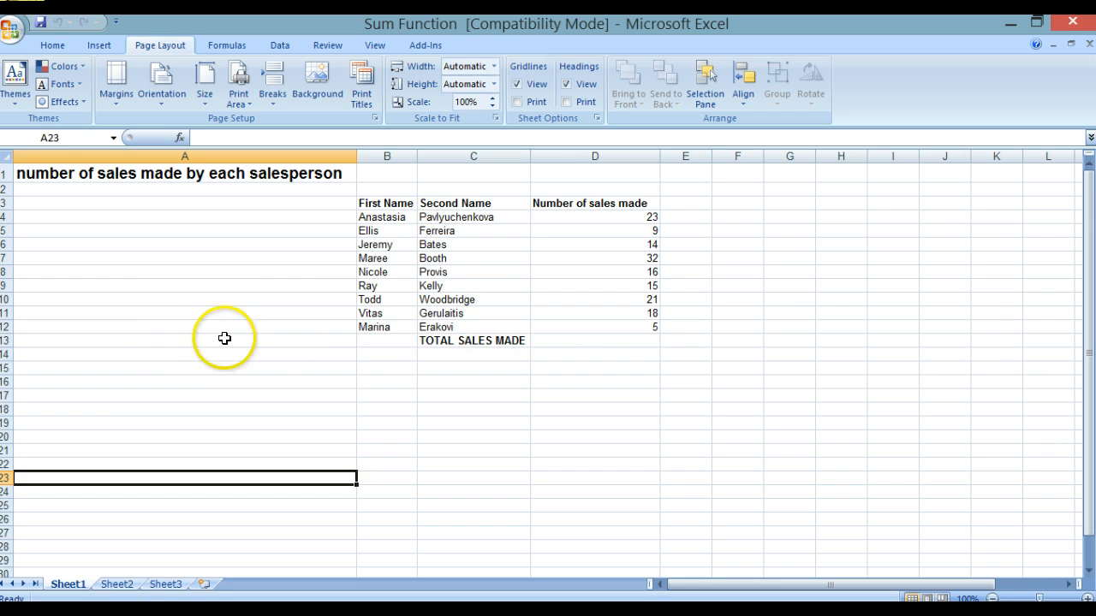
# Insert an AutoSum total of D4:D12 in cell D13, beside TOTAL SALES MADE
pyautogui.click(648, 339)
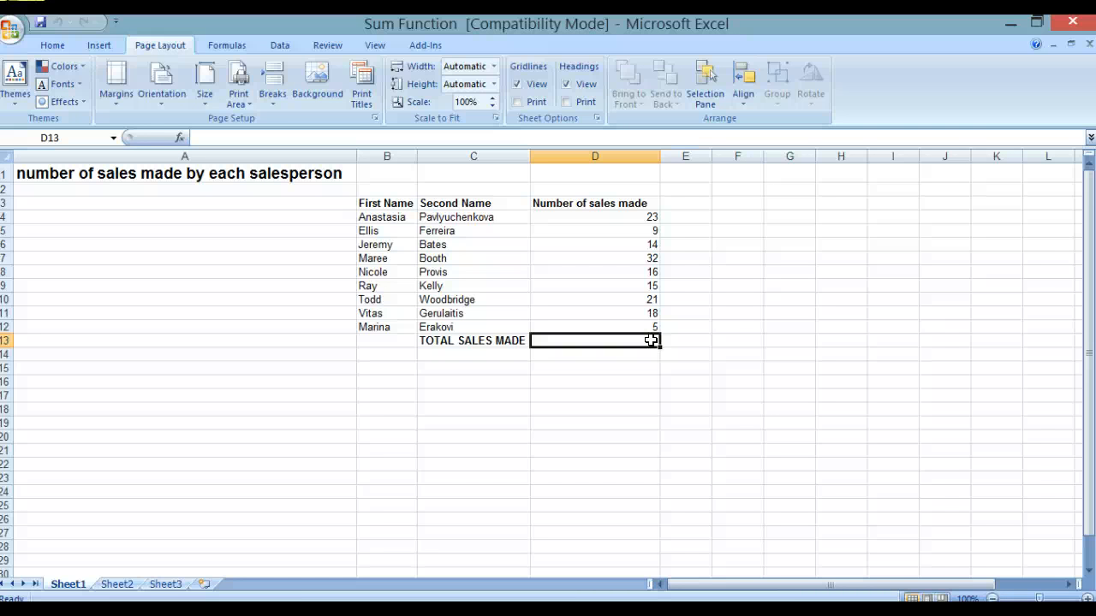
pyautogui.click(232, 45)
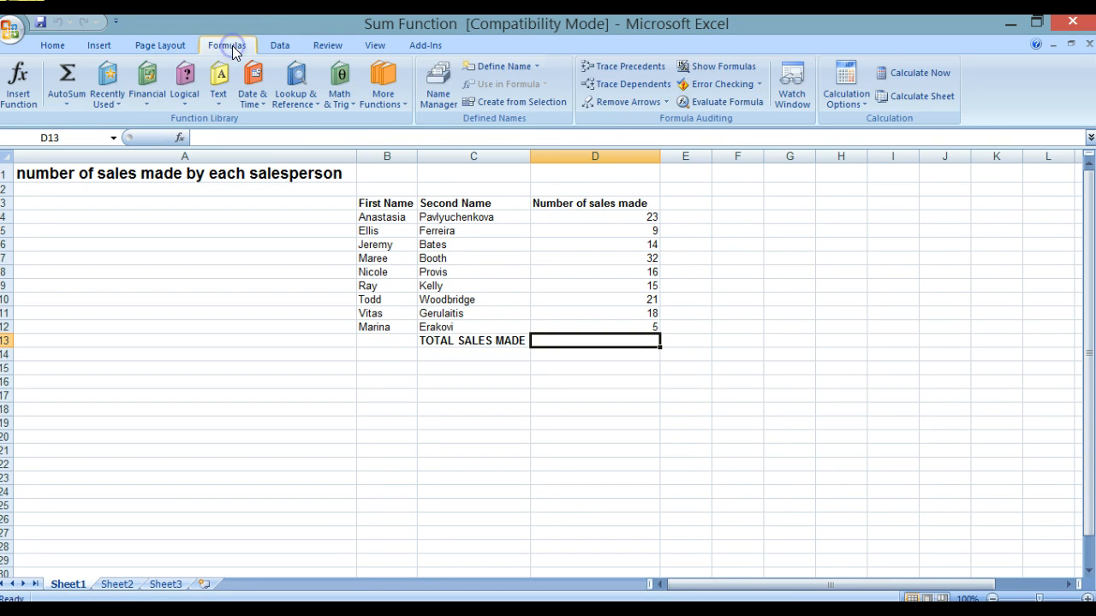
pyautogui.click(72, 101)
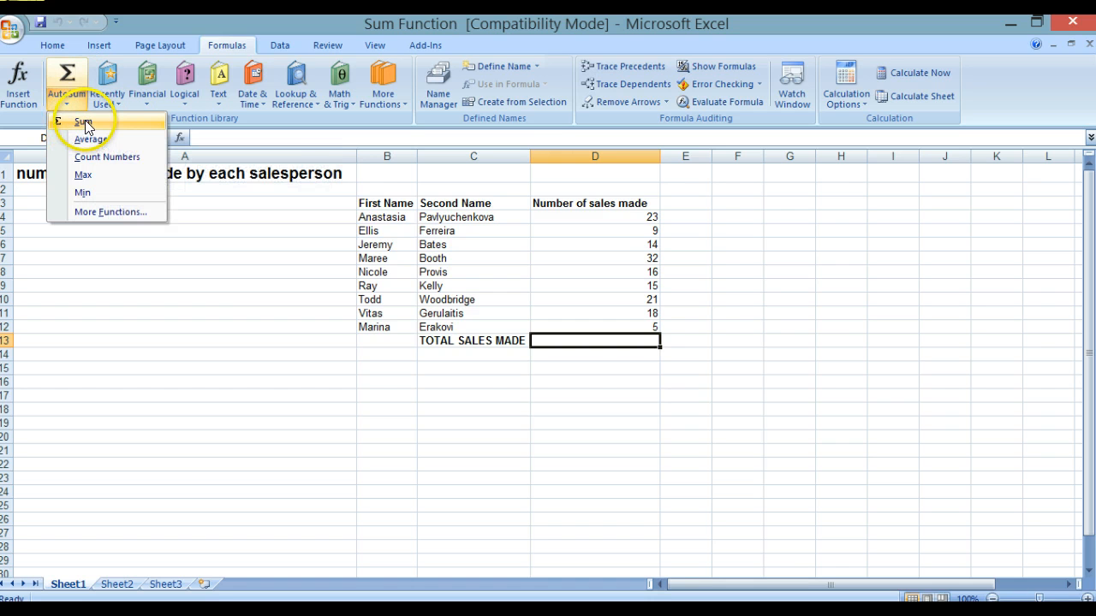
pyautogui.click(84, 120)
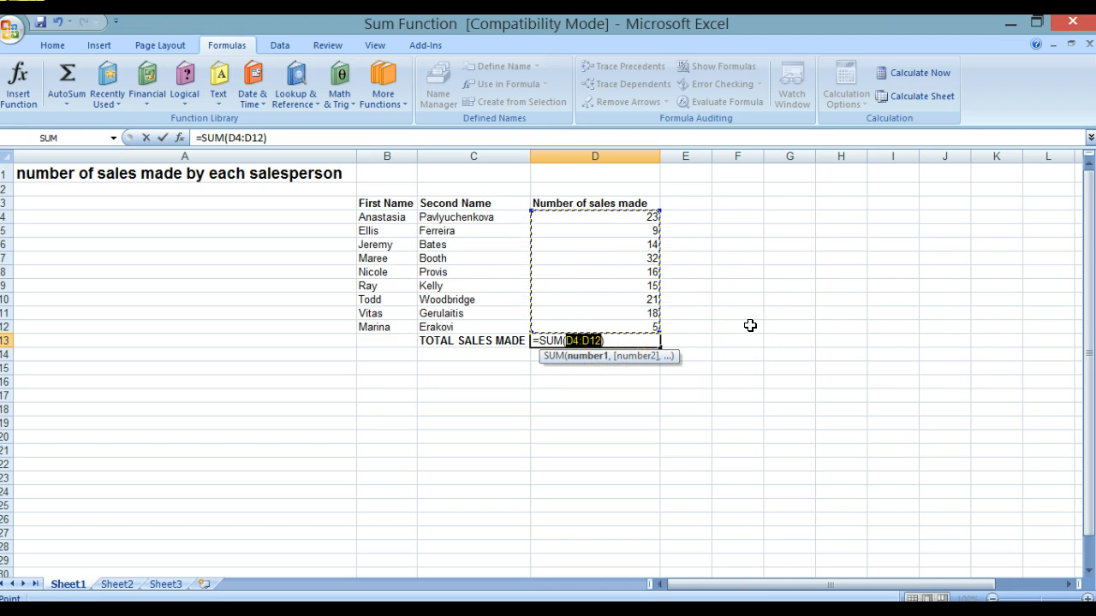
pyautogui.press('Return')
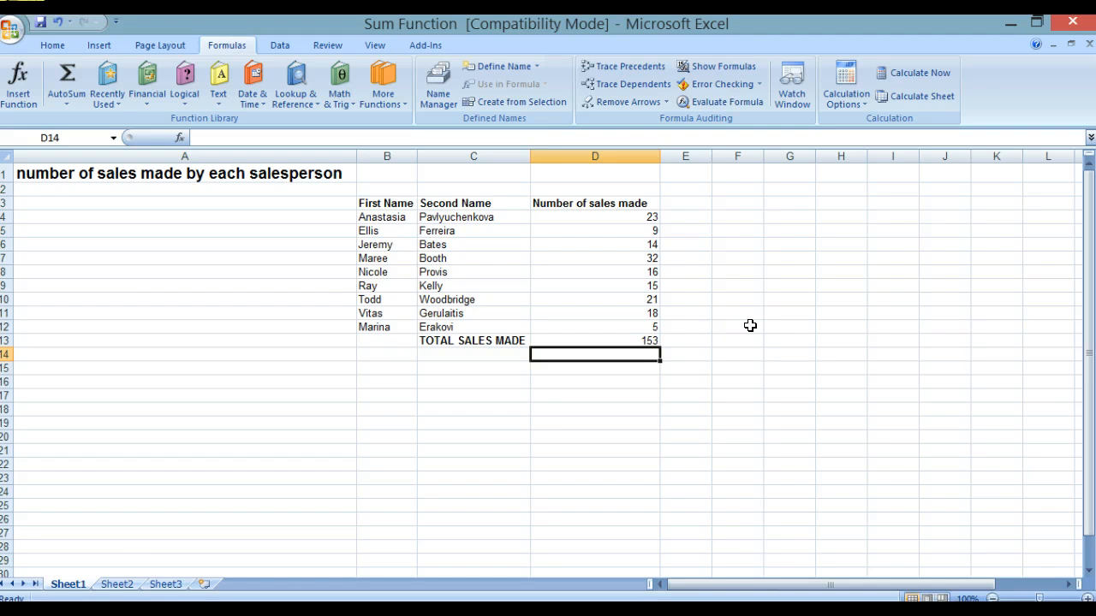
# Check the formula in total cell D13, and save and close the Sum Function workbook
pyautogui.hotkey('alt', 'p')
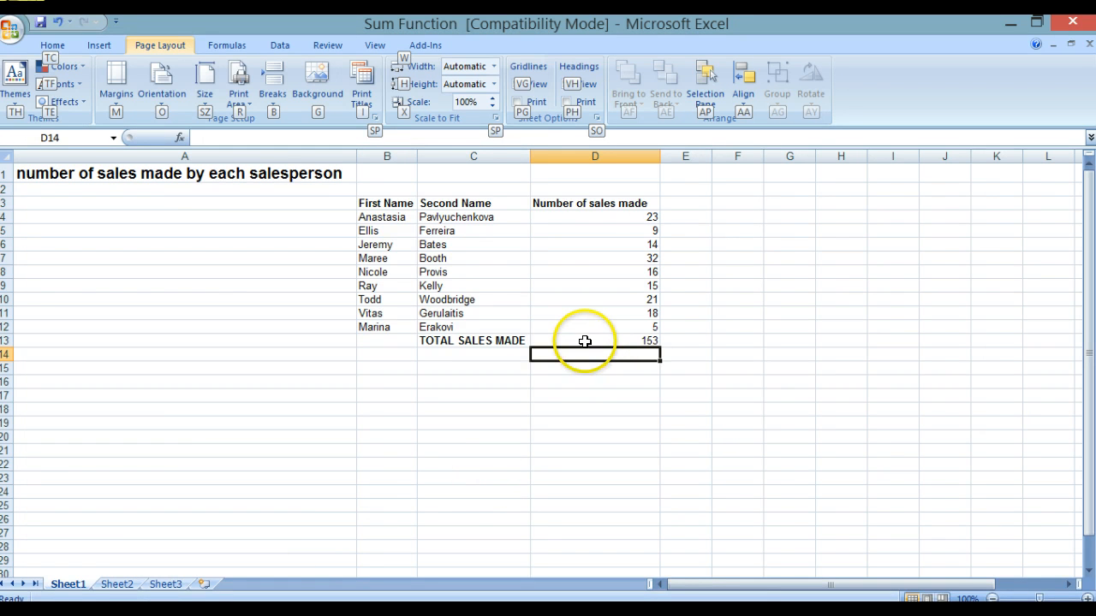
pyautogui.click(640, 340)
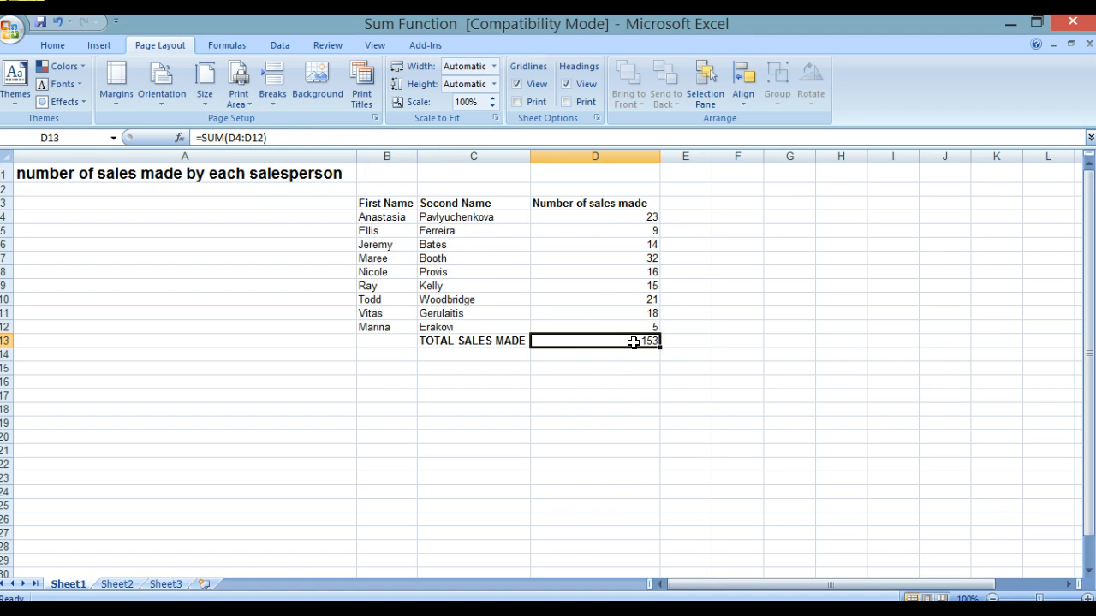
pyautogui.click(41, 25)
pyautogui.hotkey('ctrl', 'w')
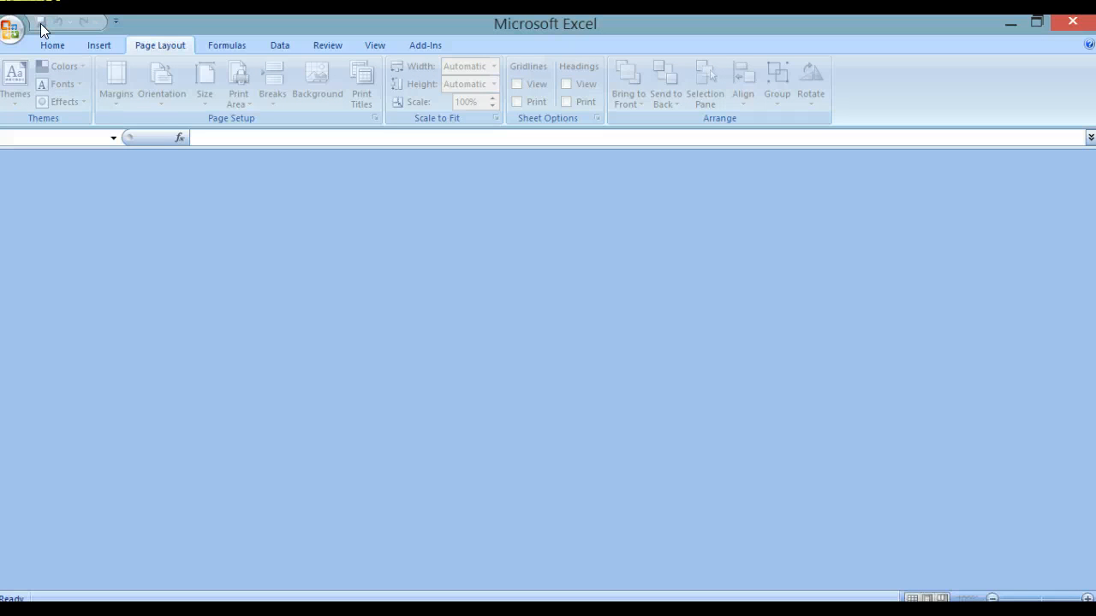
# Open the Average Function workbook from the L1 Spreadsheets folder
pyautogui.press('alt')
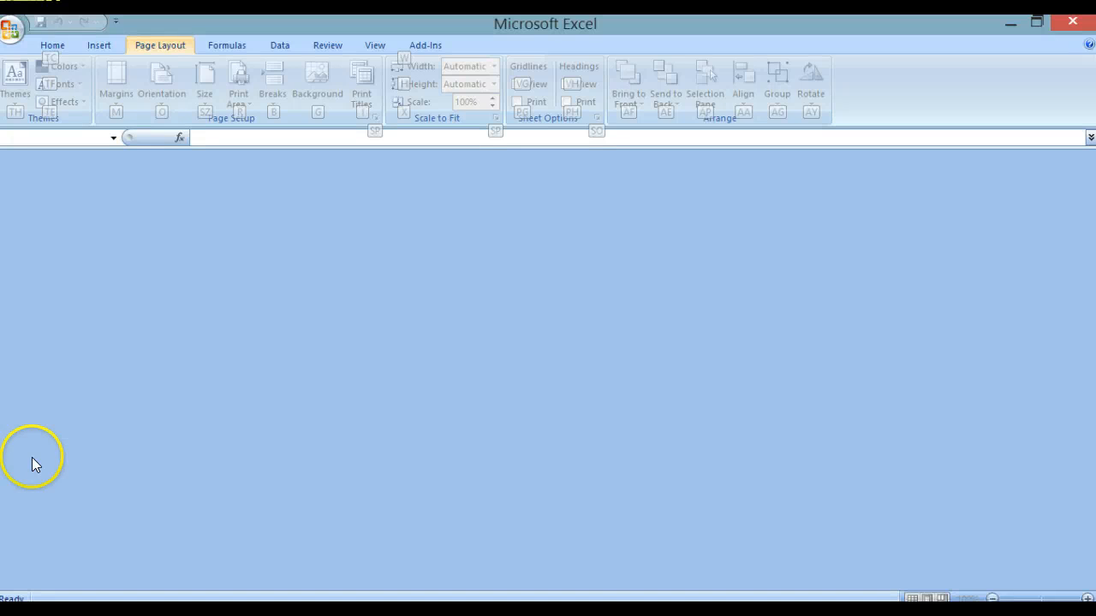
pyautogui.click(12, 32)
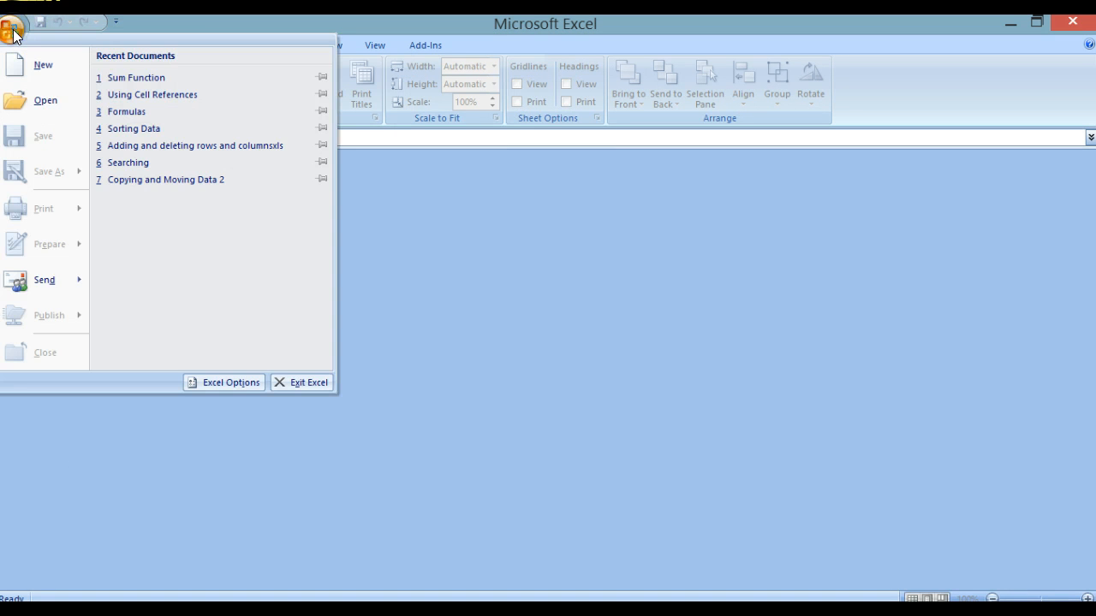
pyautogui.click(45, 101)
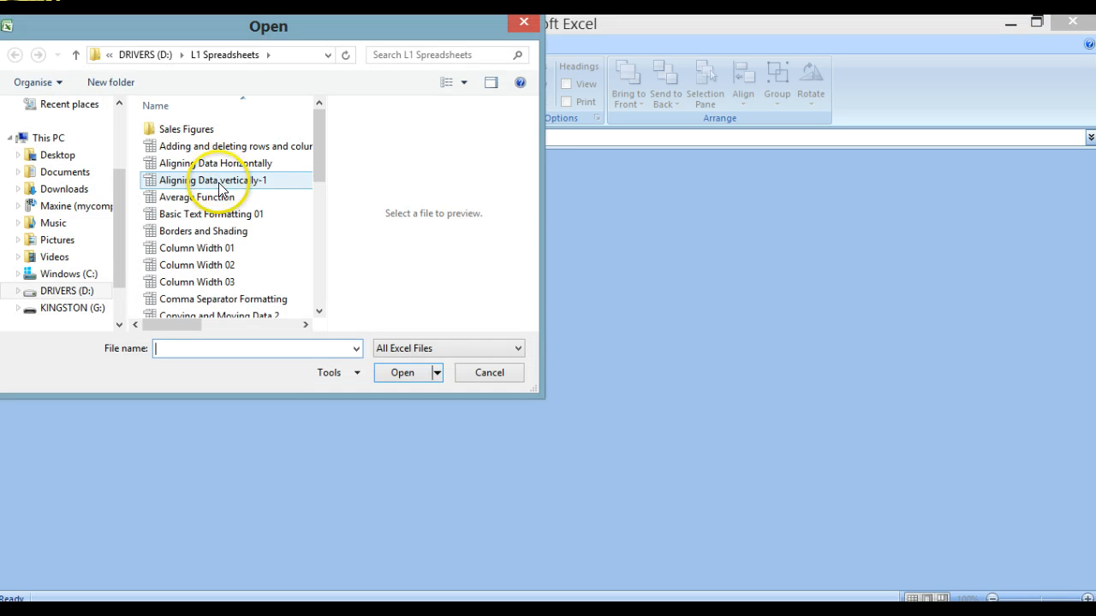
pyautogui.click(217, 199)
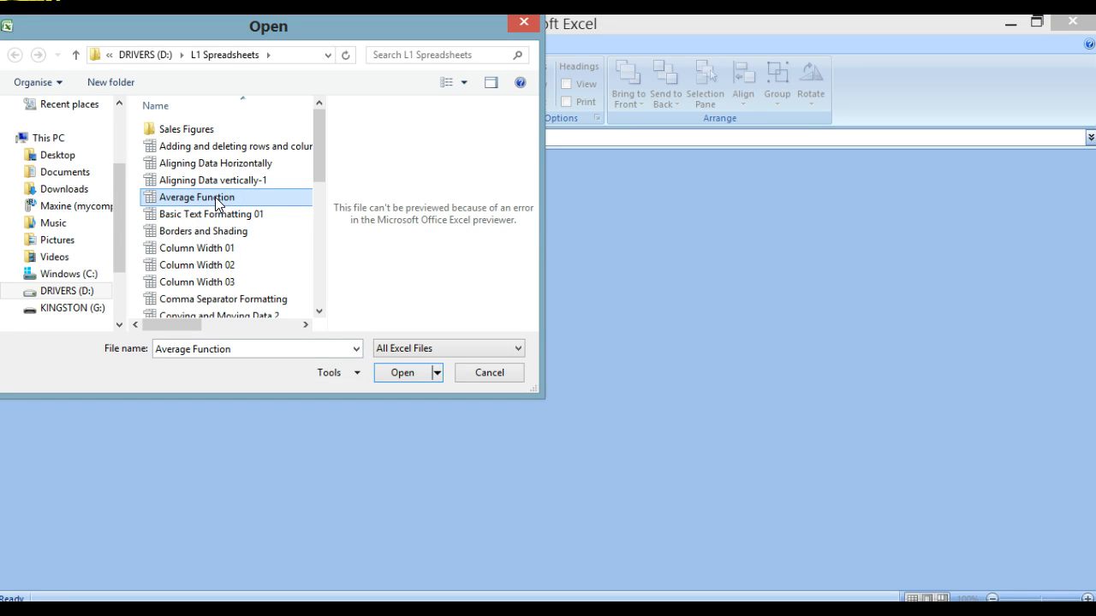
pyautogui.click(401, 374)
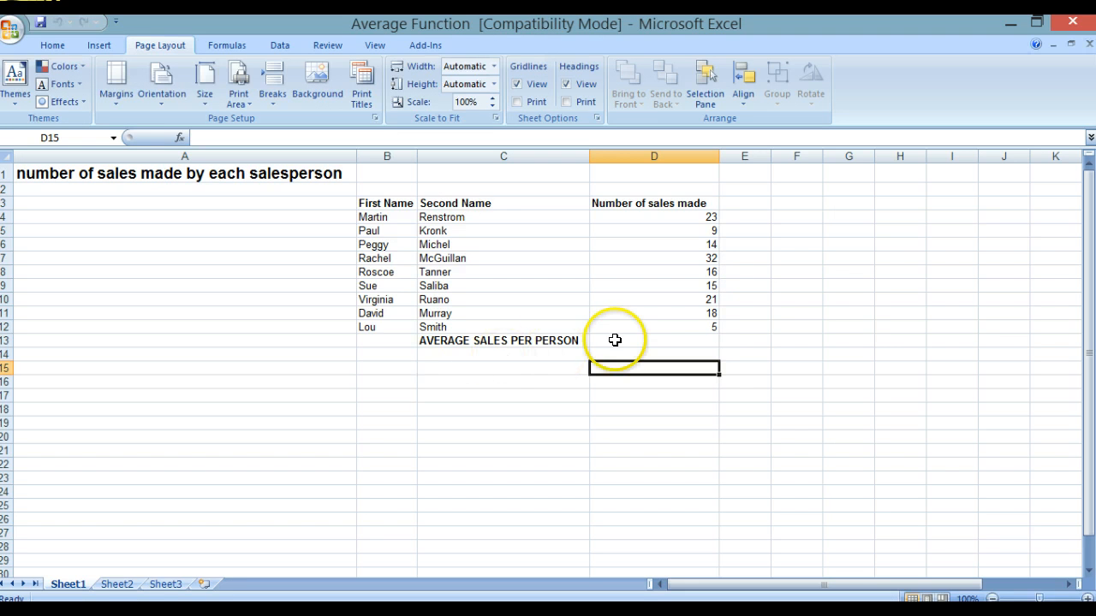
# Insert an AutoSum Average of D4:D12 in cell D13, beside AVERAGE SALES PER PERSON
pyautogui.click(681, 341)
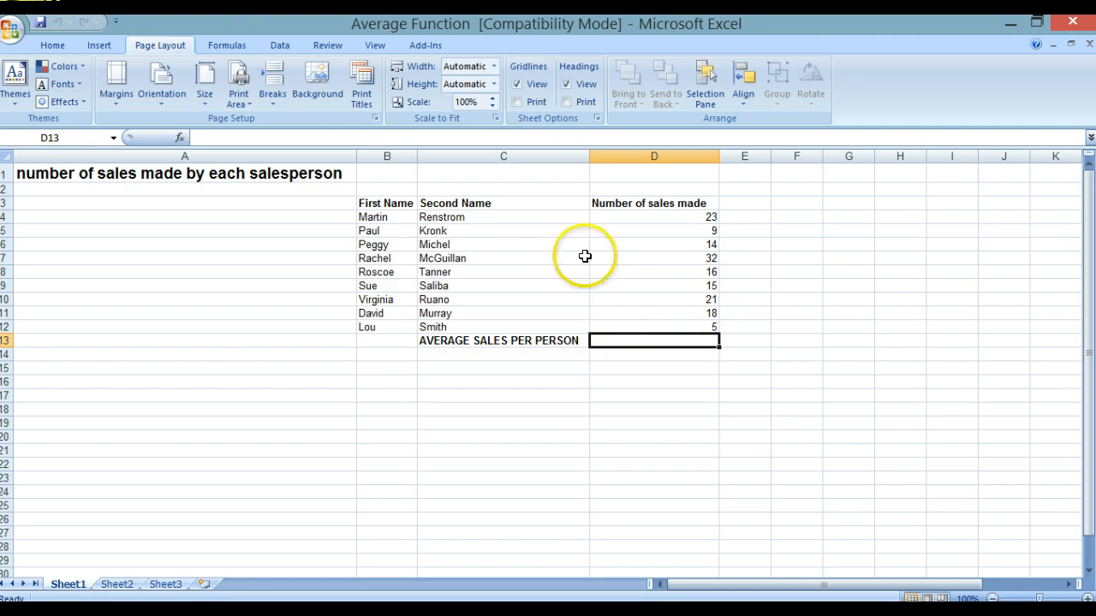
pyautogui.click(227, 48)
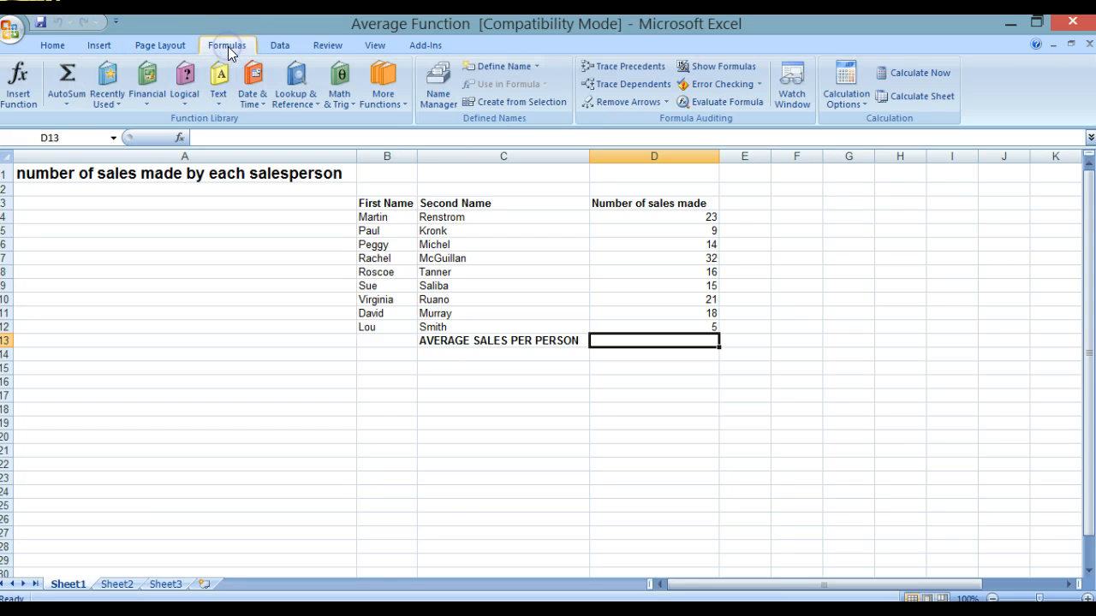
pyautogui.click(66, 103)
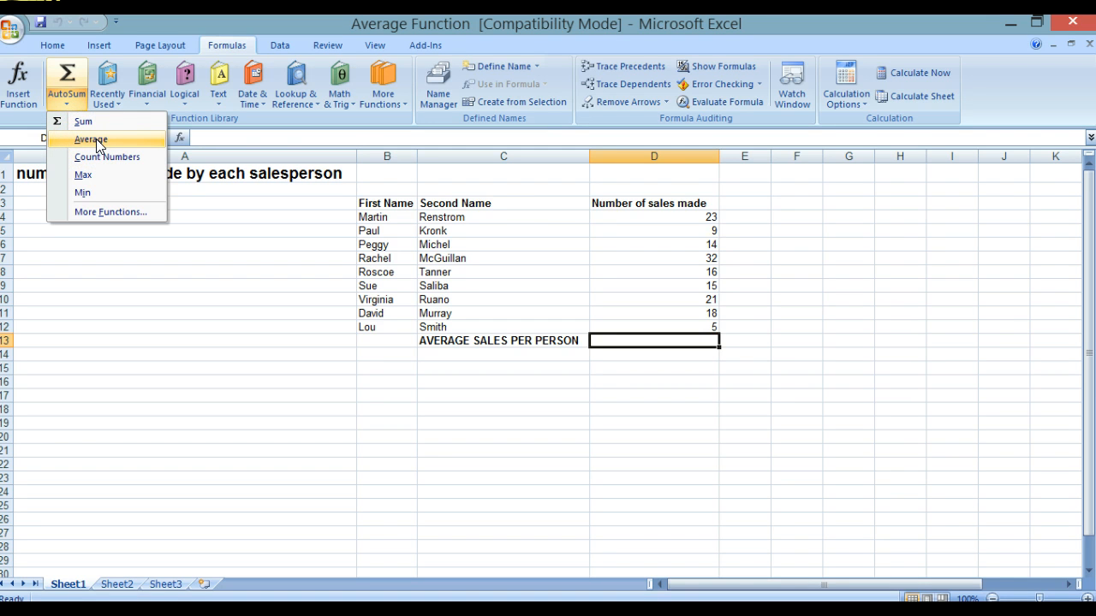
pyautogui.click(90, 140)
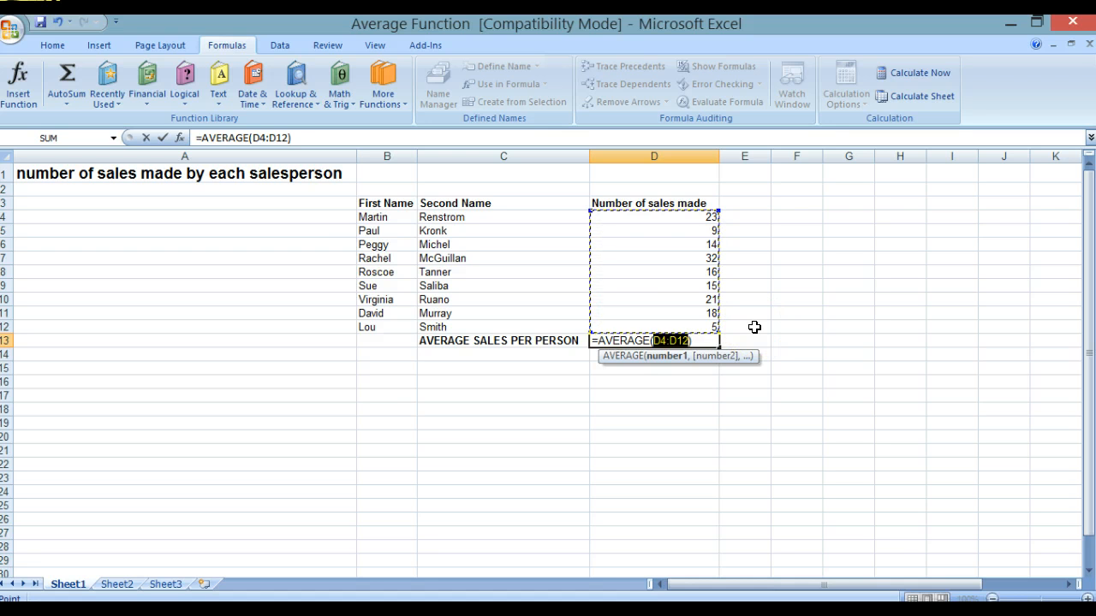
pyautogui.press('Return')
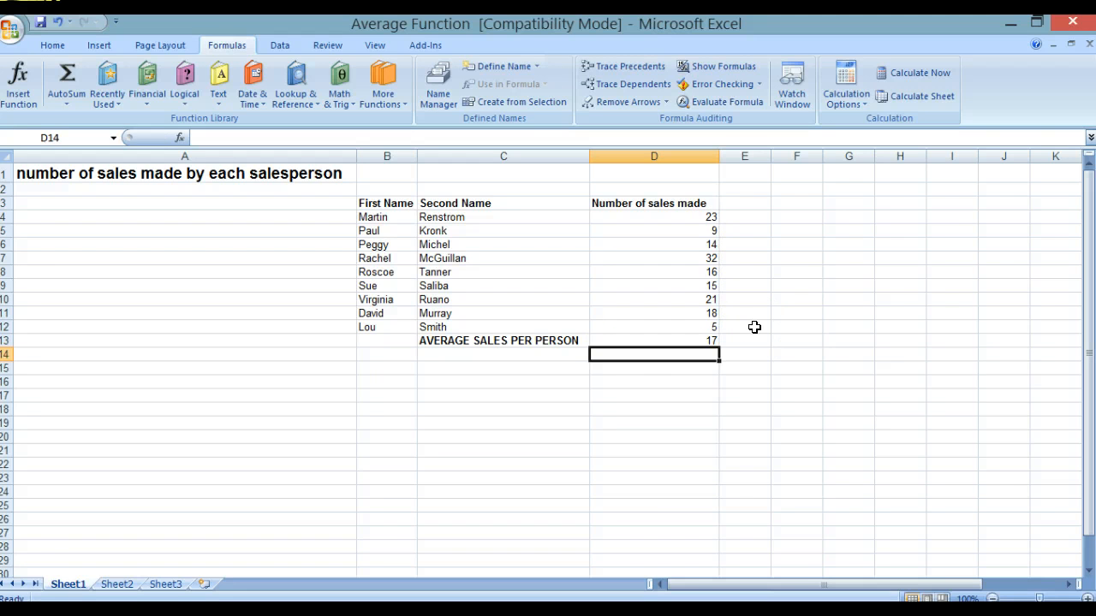
# Check the formula in average cell D13, and save and close the Average Function workbook
pyautogui.click(705, 340)
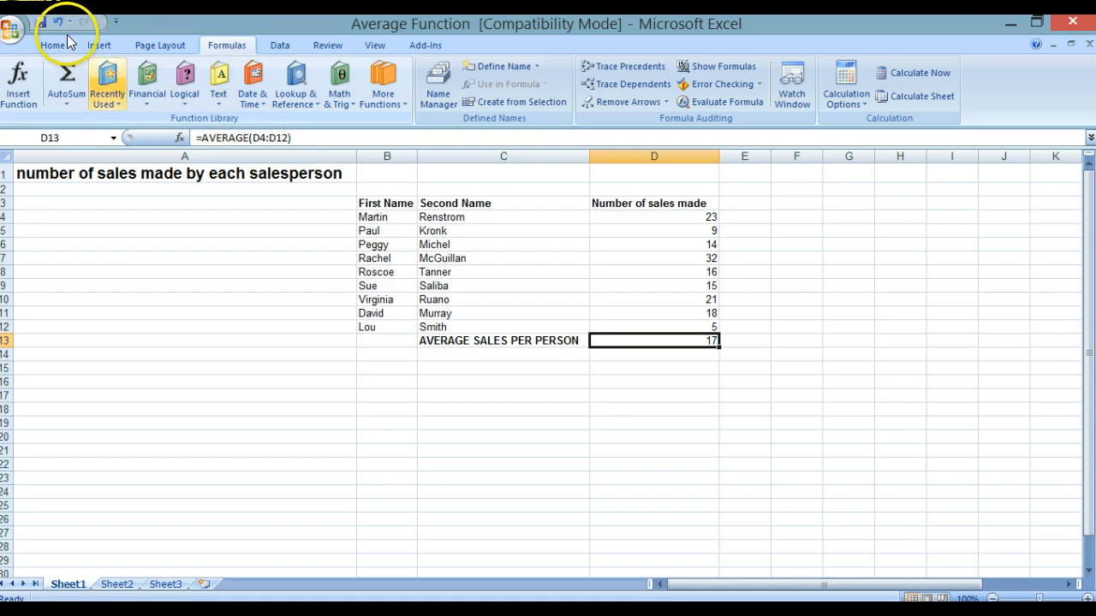
pyautogui.click(42, 28)
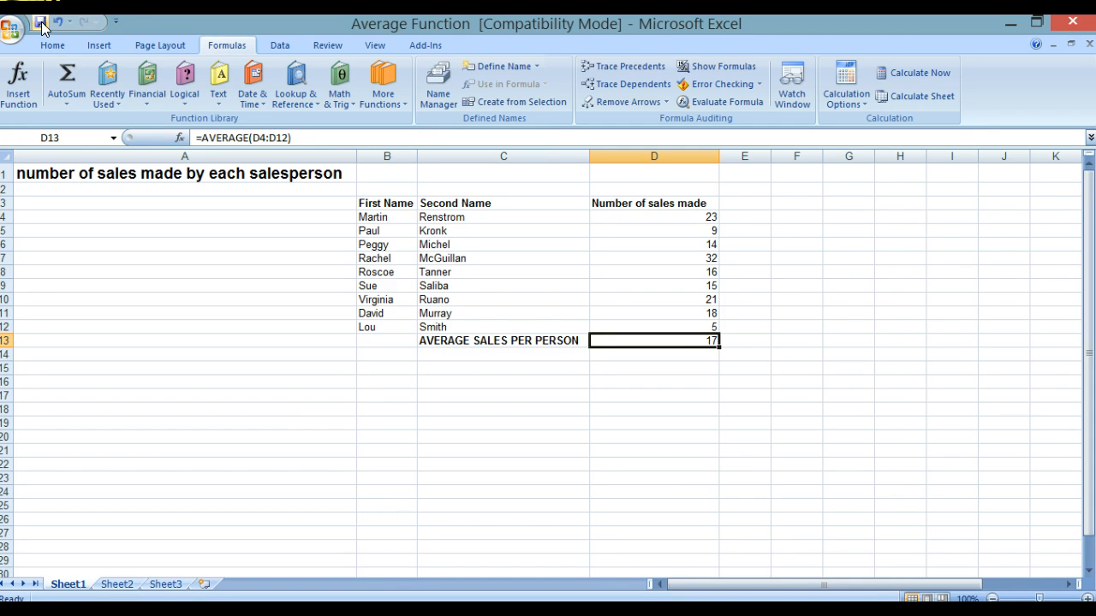
pyautogui.hotkey('ctrl', 'w')
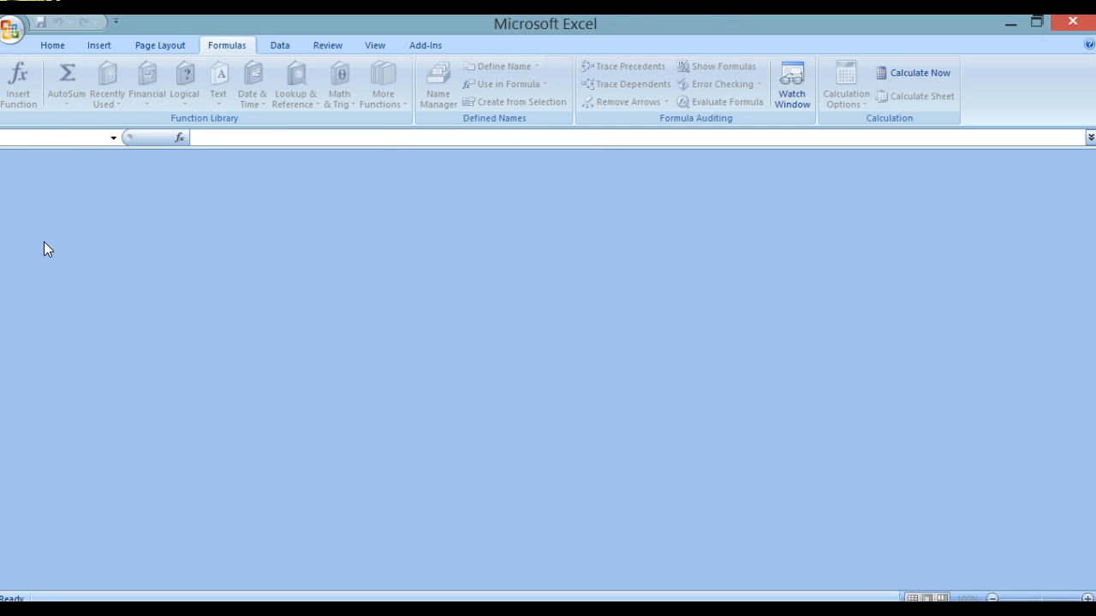
# Open the Round Function workbook from the L1 Spreadsheets folder
pyautogui.hotkey('alt', 'p')
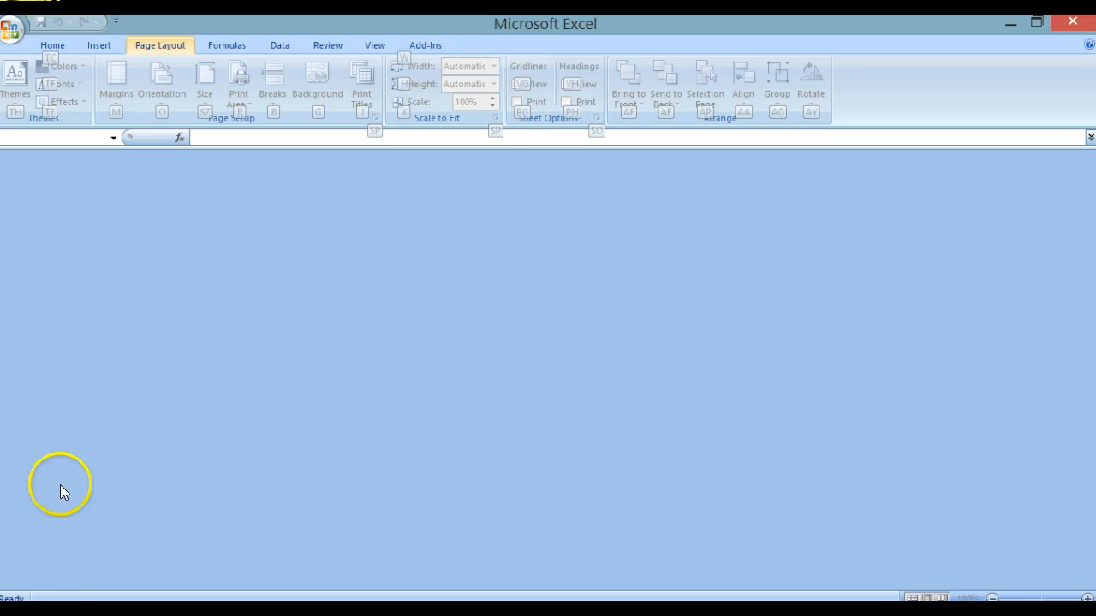
pyautogui.click(10, 33)
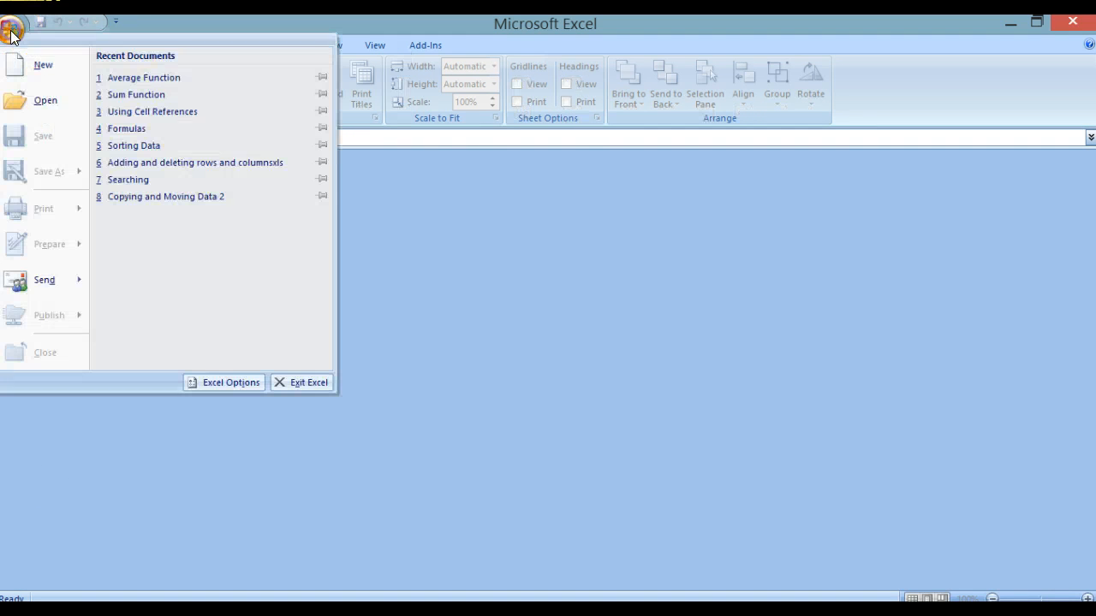
pyautogui.click(29, 104)
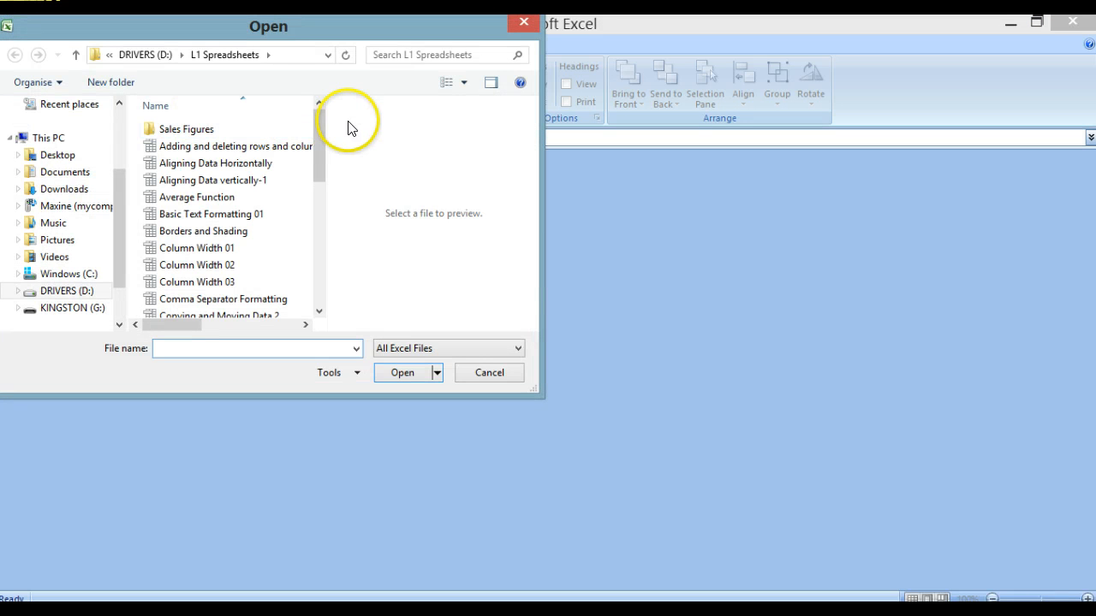
pyautogui.moveTo(320, 181); pyautogui.dragTo(321, 227)
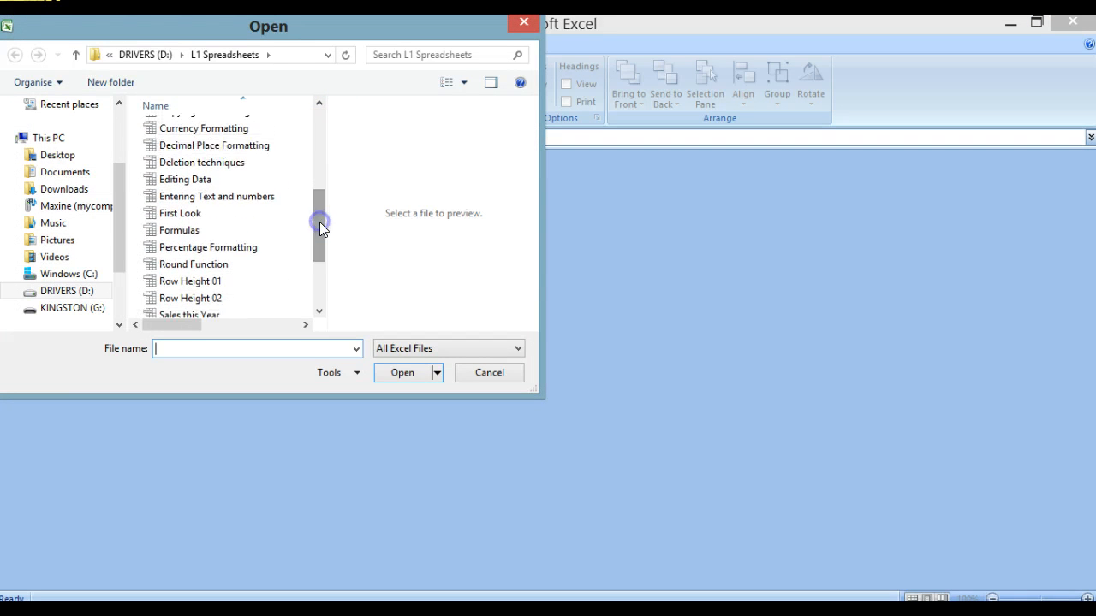
pyautogui.click(175, 266)
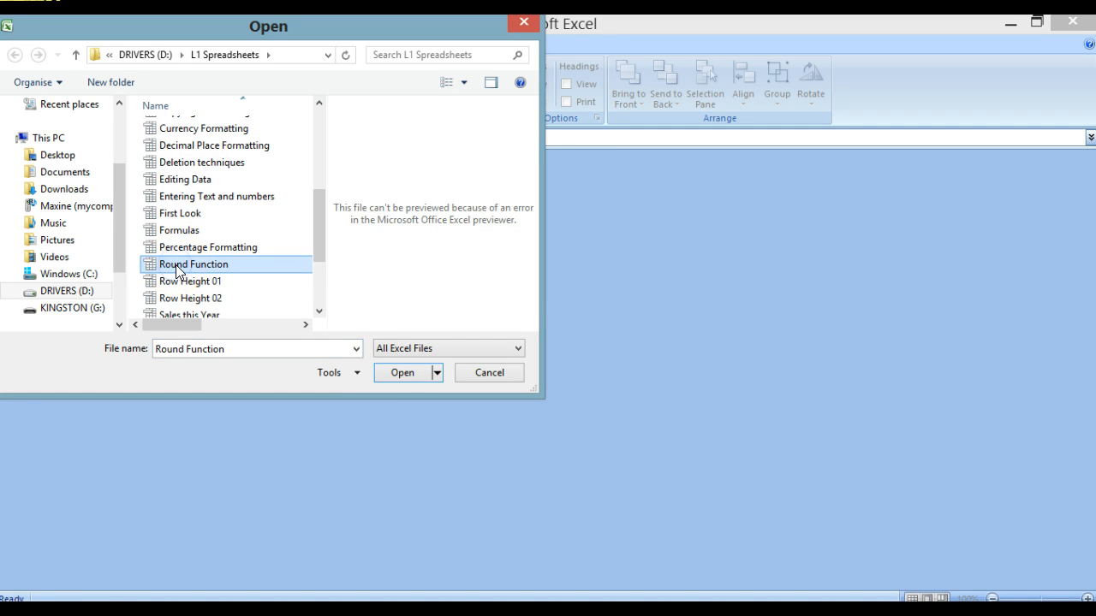
pyautogui.click(400, 371)
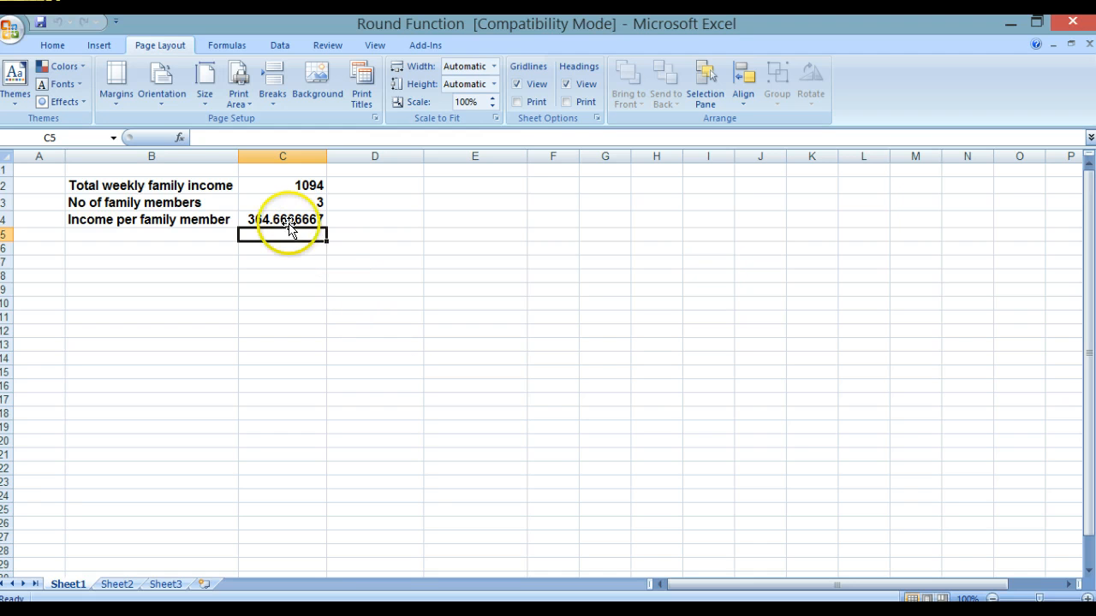
# Clear cell C4 beside Income per family member and insert the ROUND function there from the All function category
pyautogui.click(289, 220)
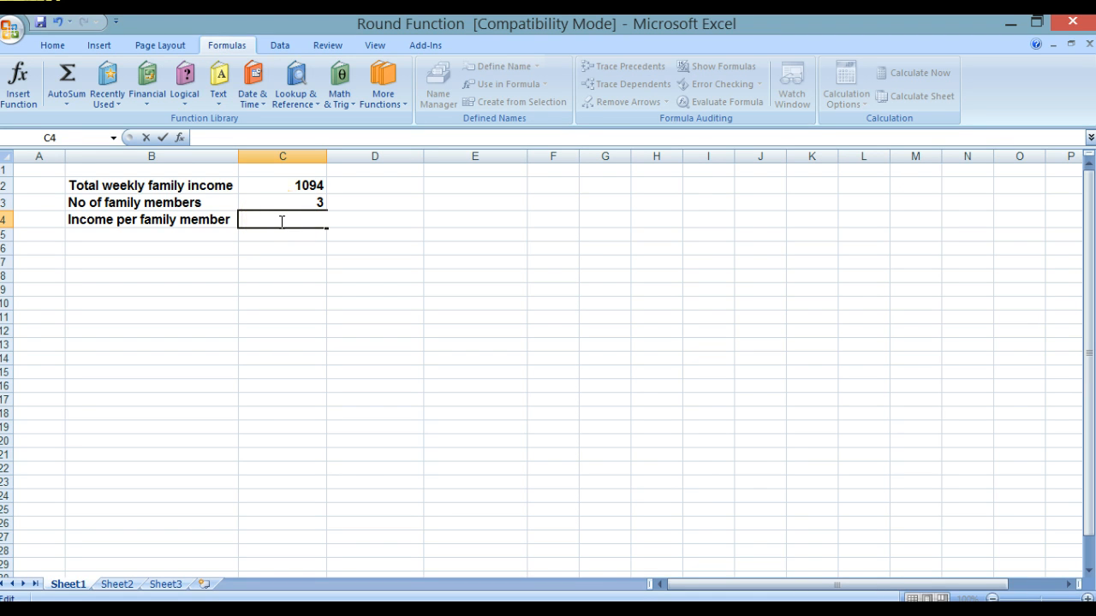
pyautogui.click(24, 86)
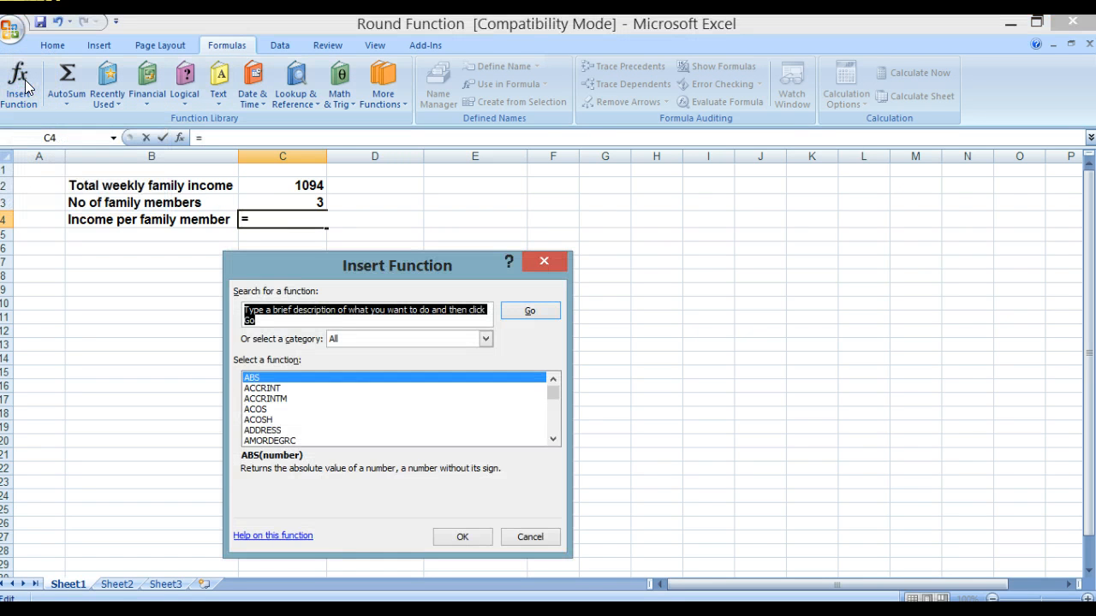
pyautogui.click(485, 339)
pyautogui.click(432, 354)
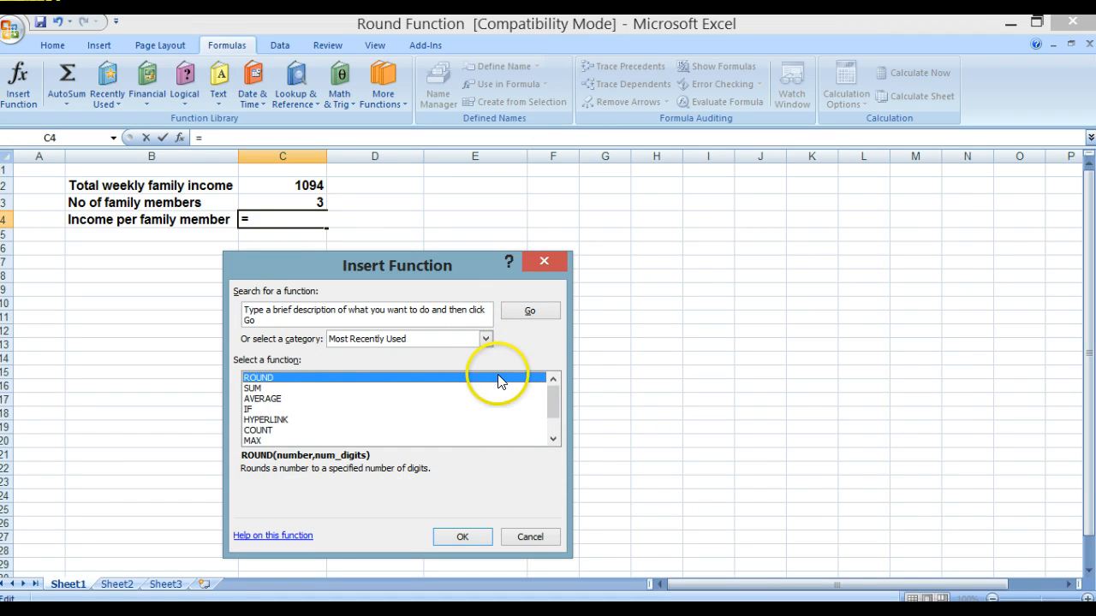
pyautogui.click(553, 410)
pyautogui.moveTo(553, 409)
pyautogui.mouseDown()
pyautogui.moveTo(554, 421)
pyautogui.moveTo(552, 398)
pyautogui.mouseUp()
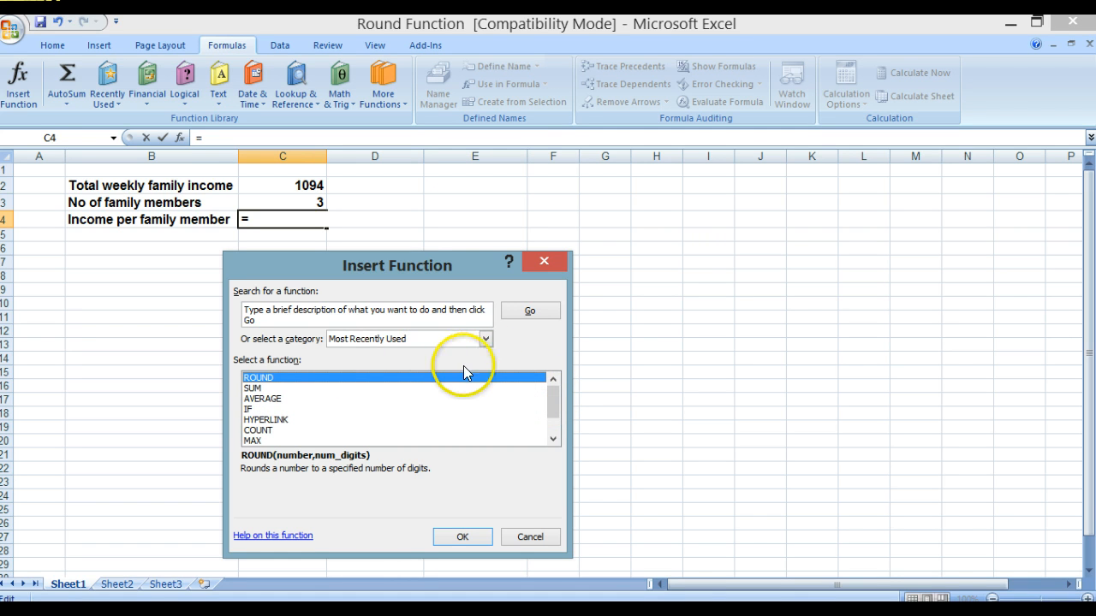
pyautogui.click(485, 339)
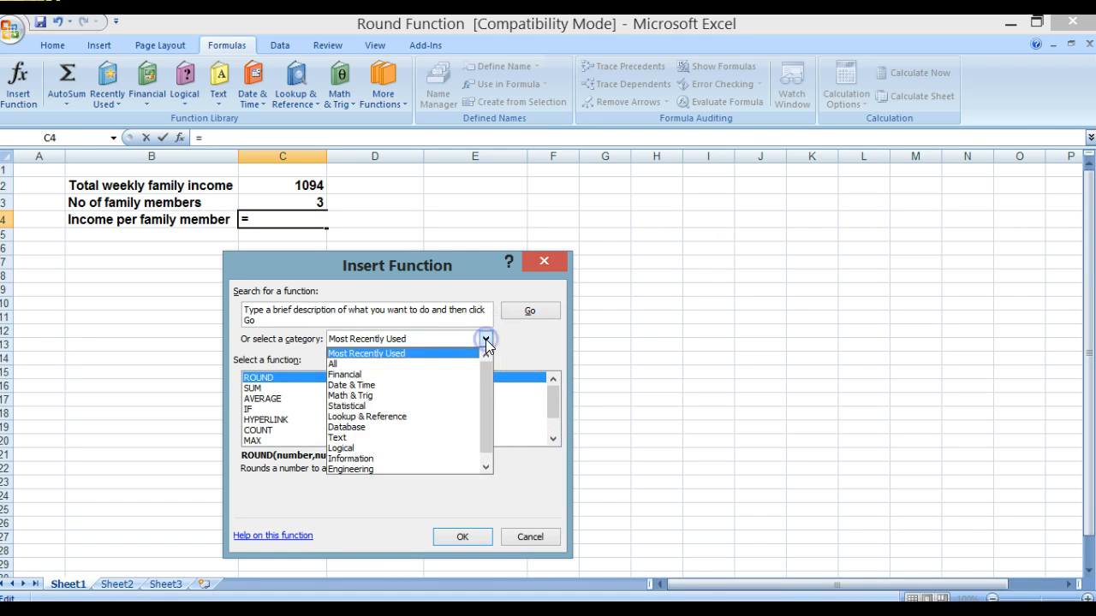
pyautogui.click(413, 359)
pyautogui.moveTo(552, 392); pyautogui.dragTo(555, 421)
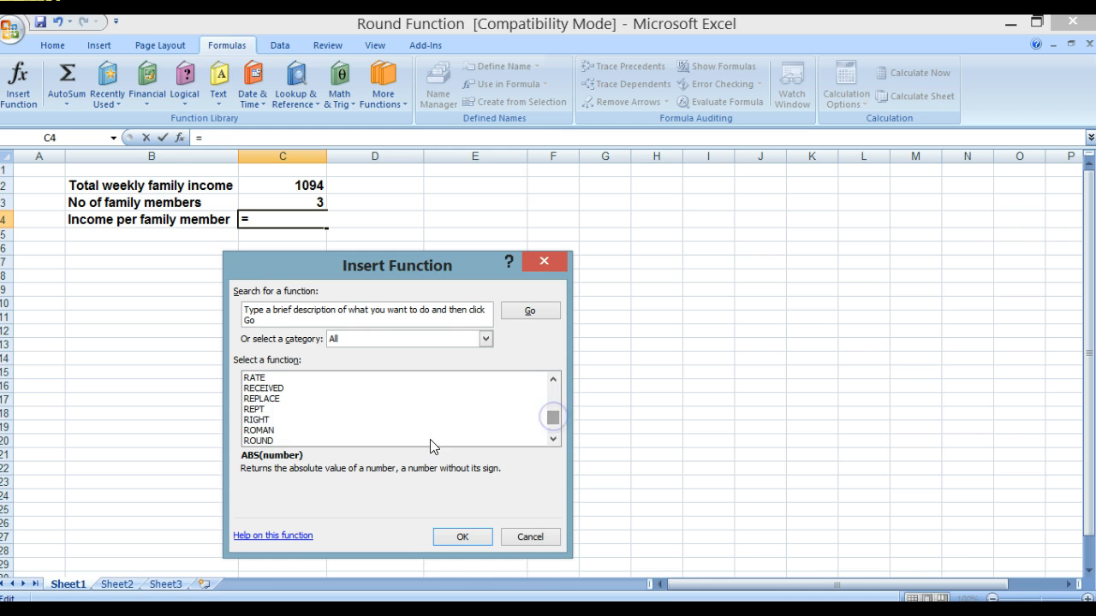
pyautogui.click(266, 442)
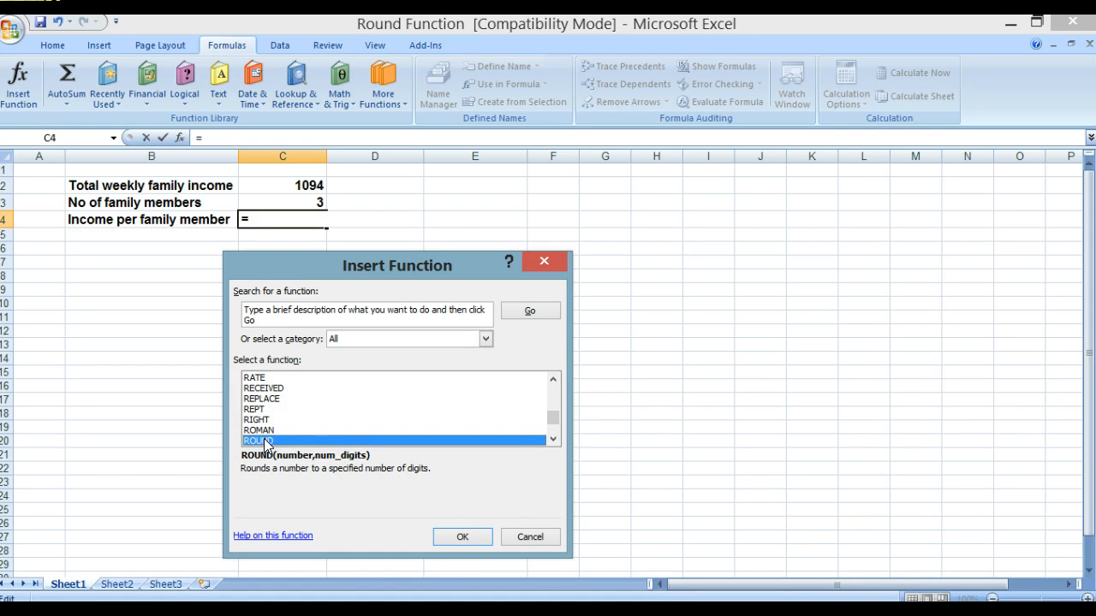
pyautogui.click(468, 537)
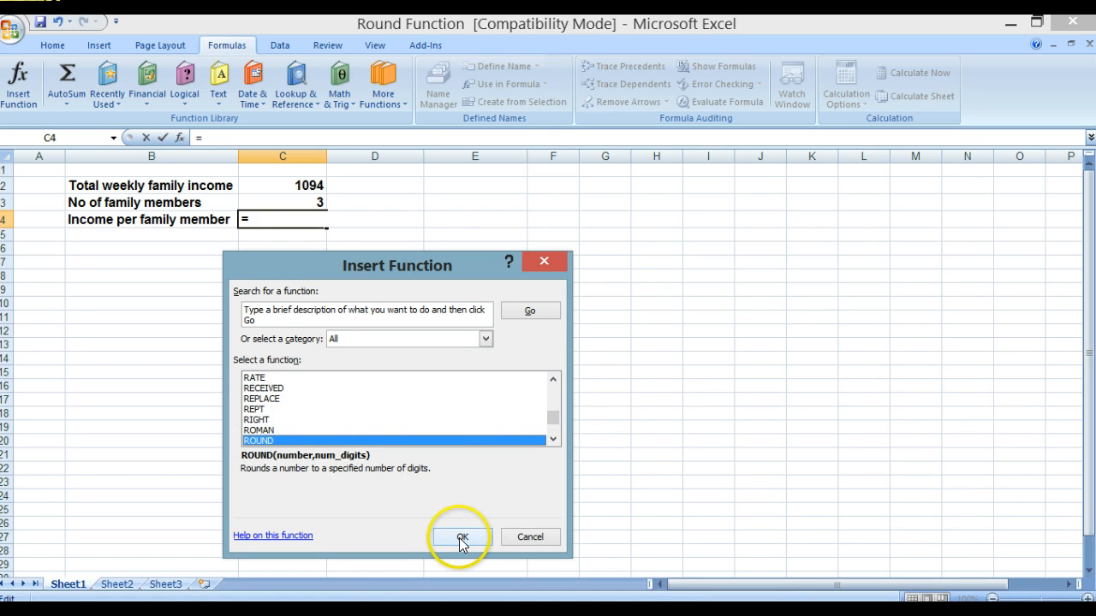
pyautogui.click(460, 540)
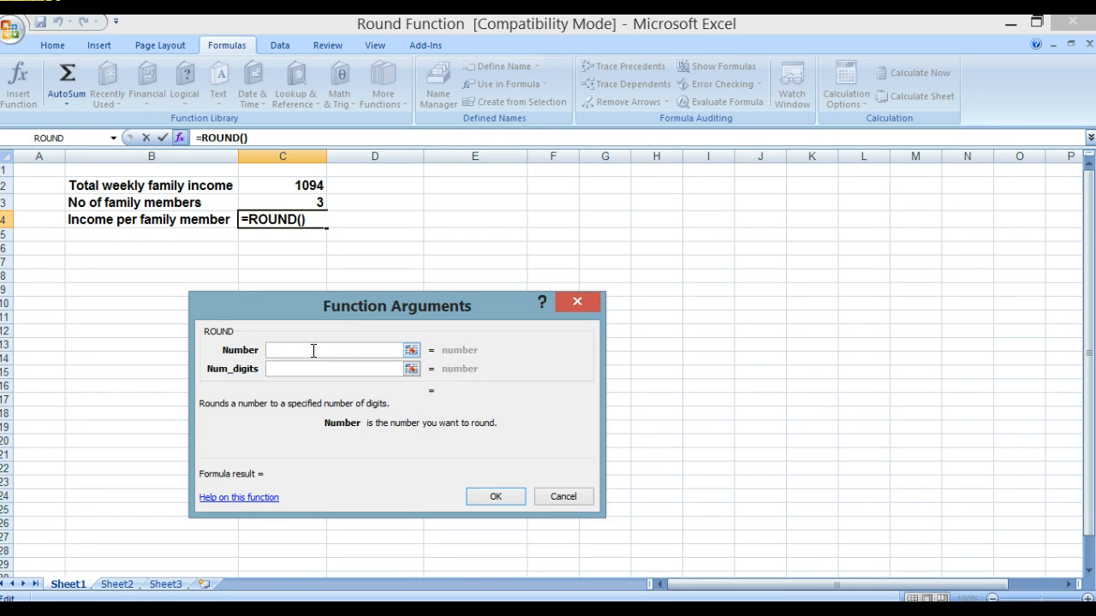
# Set the ROUND arguments in C4 to C2/C3 as the number and 0 digits
pyautogui.write('C2/')
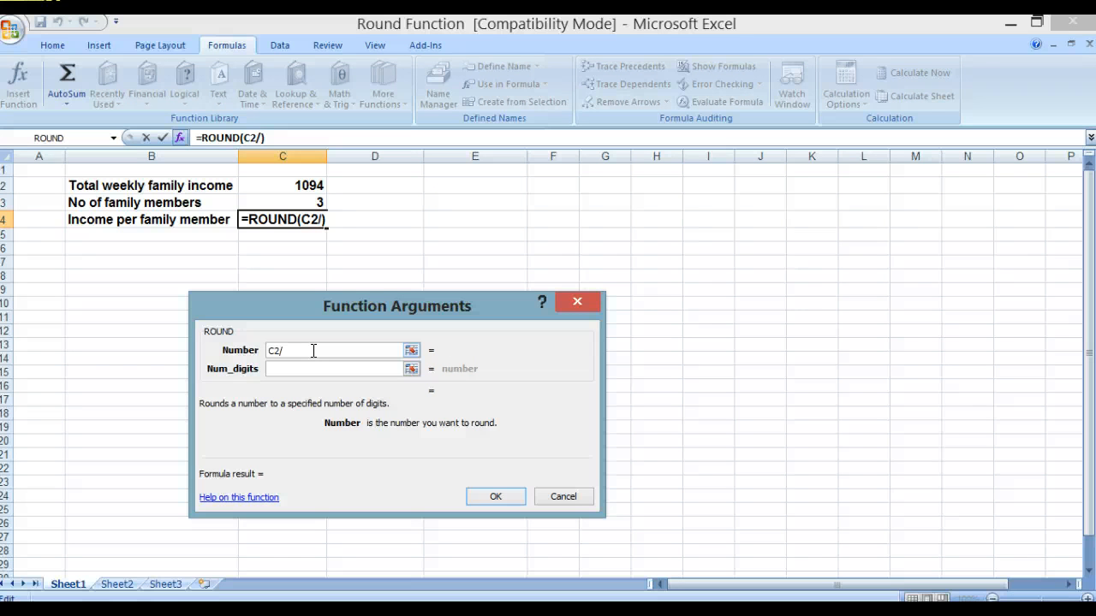
pyautogui.write('C3')
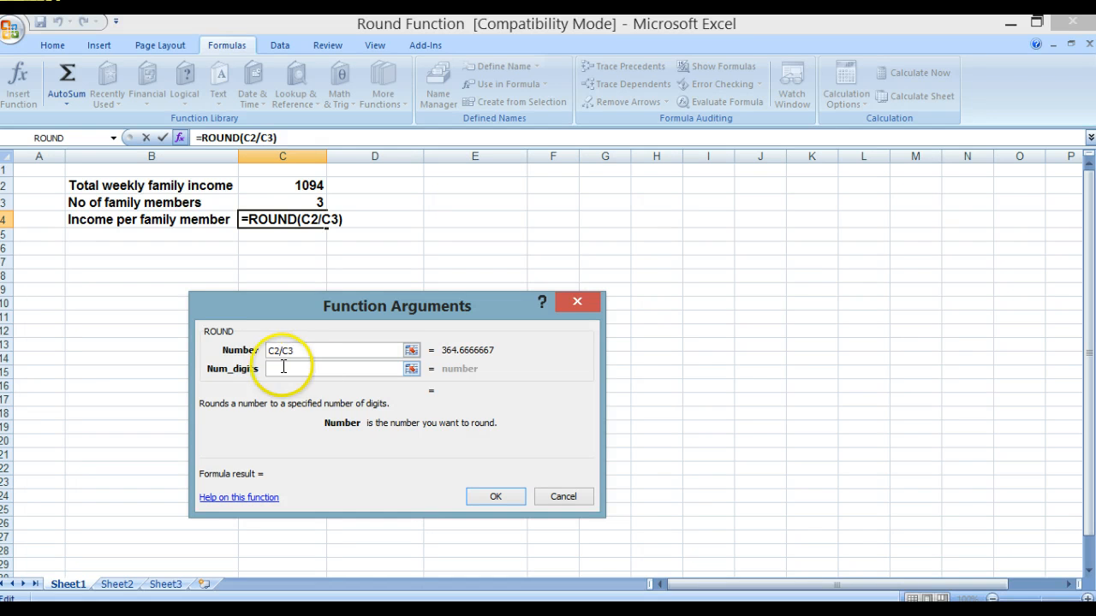
pyautogui.click(277, 369)
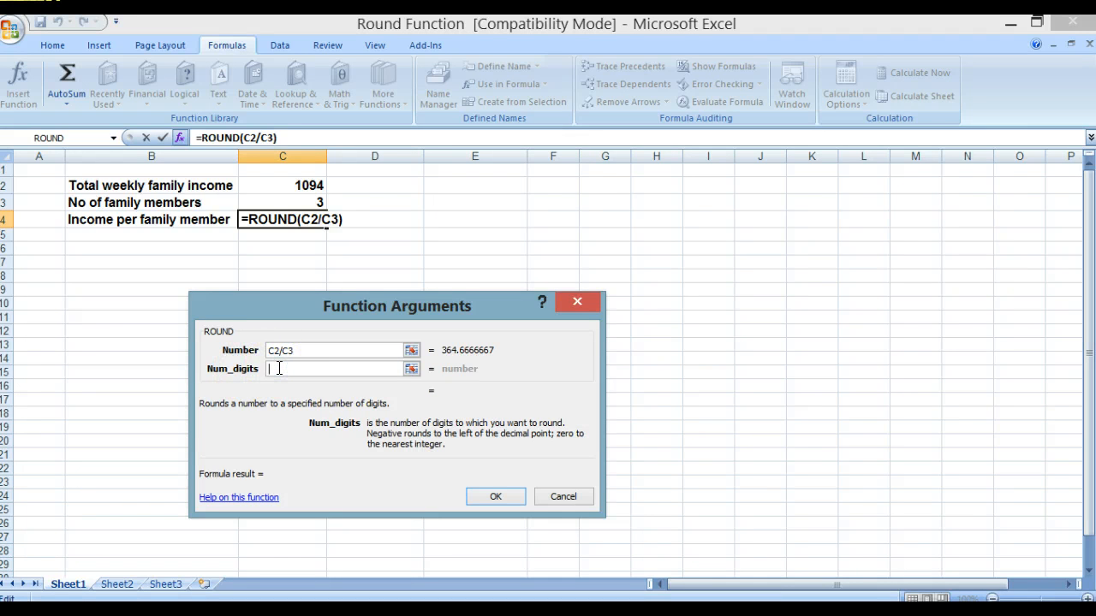
pyautogui.write('0')
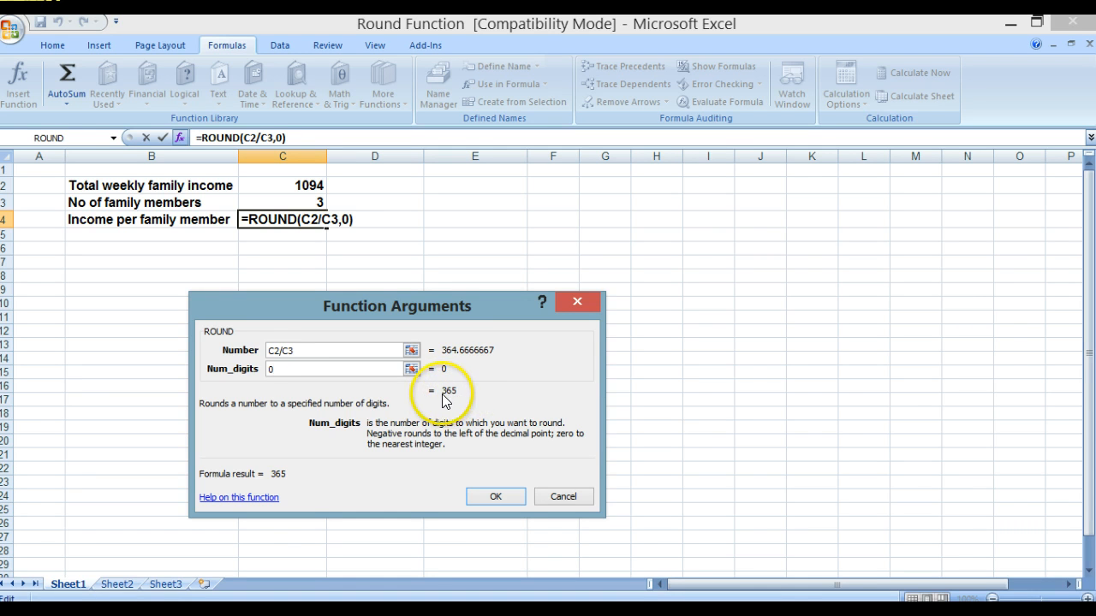
pyautogui.click(495, 497)
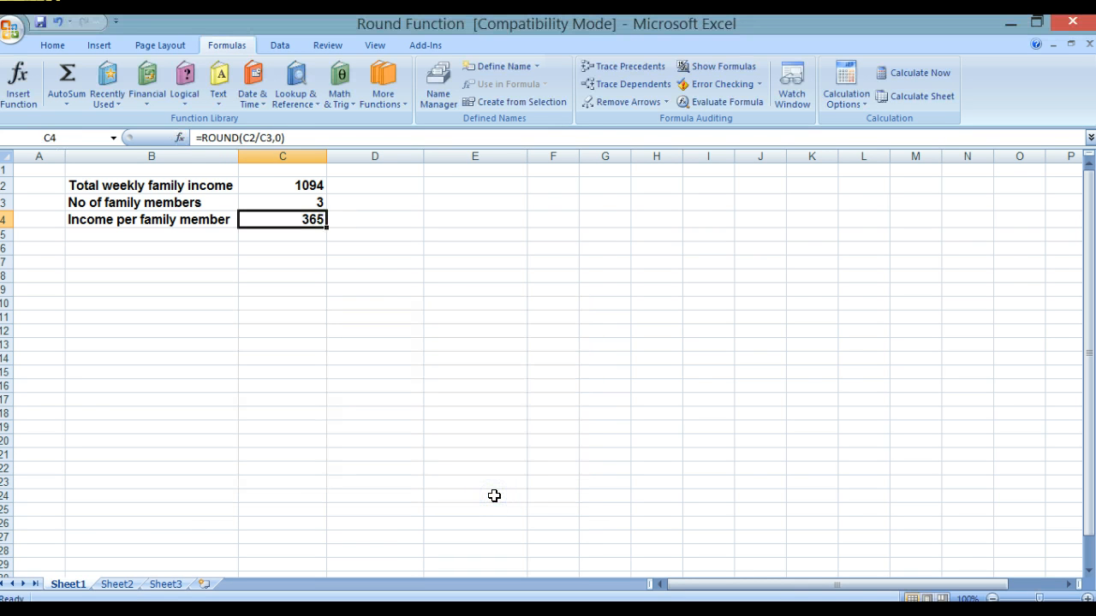
# Save and close the Round Function workbook
pyautogui.hotkey('alt', 'p')
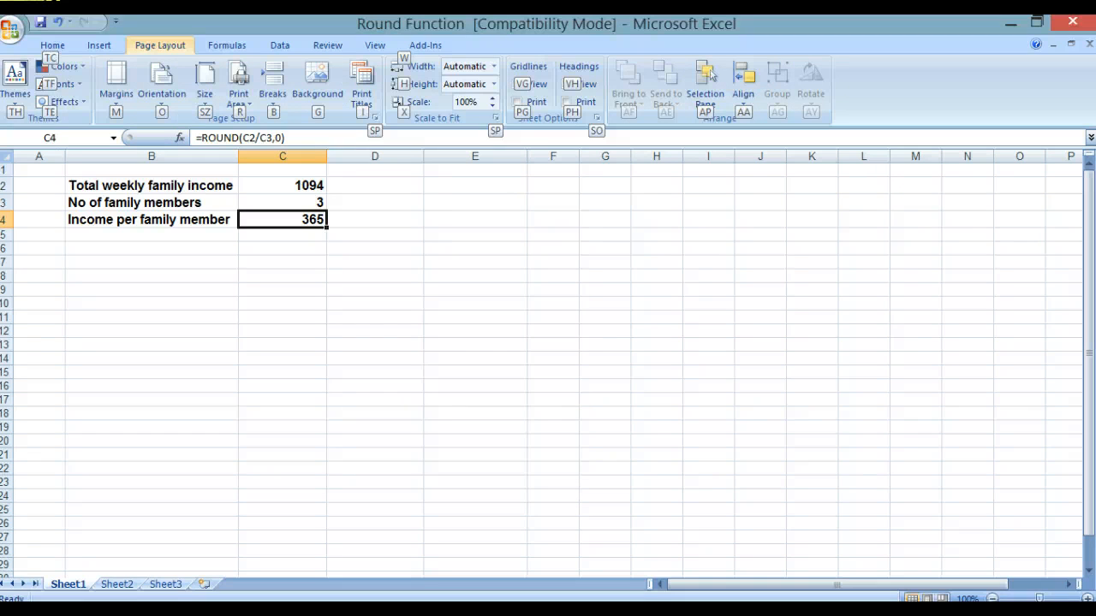
pyautogui.click(41, 26)
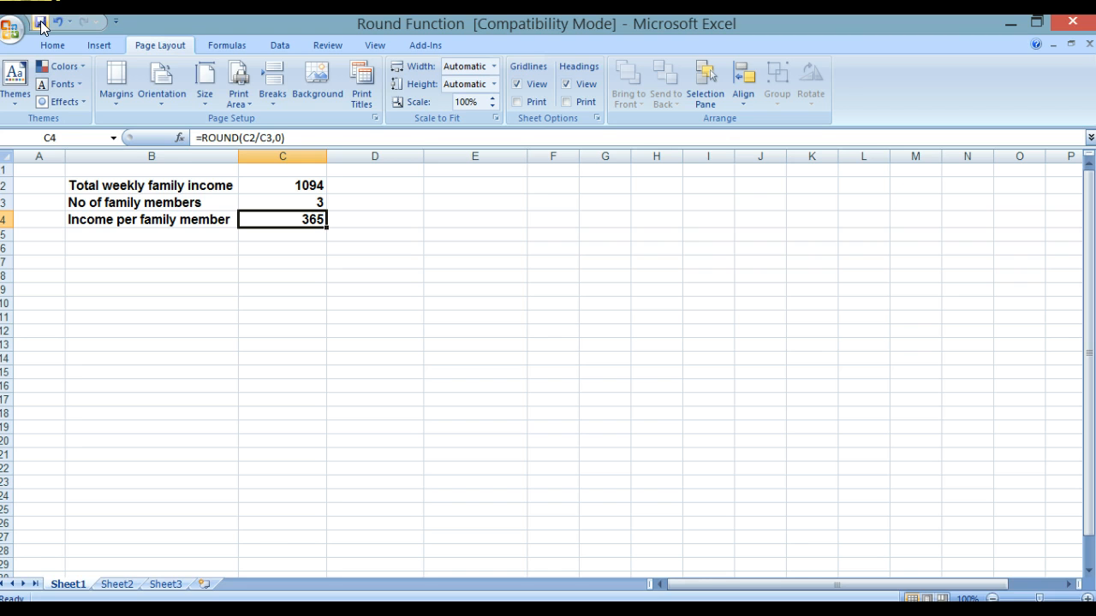
pyautogui.hotkey('ctrl', 'w')
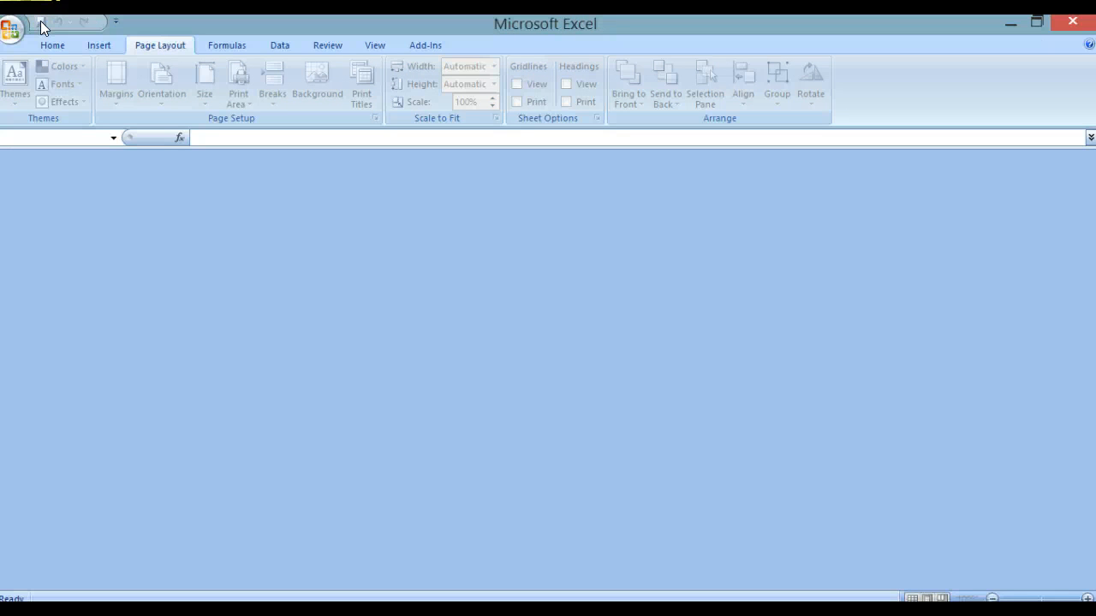